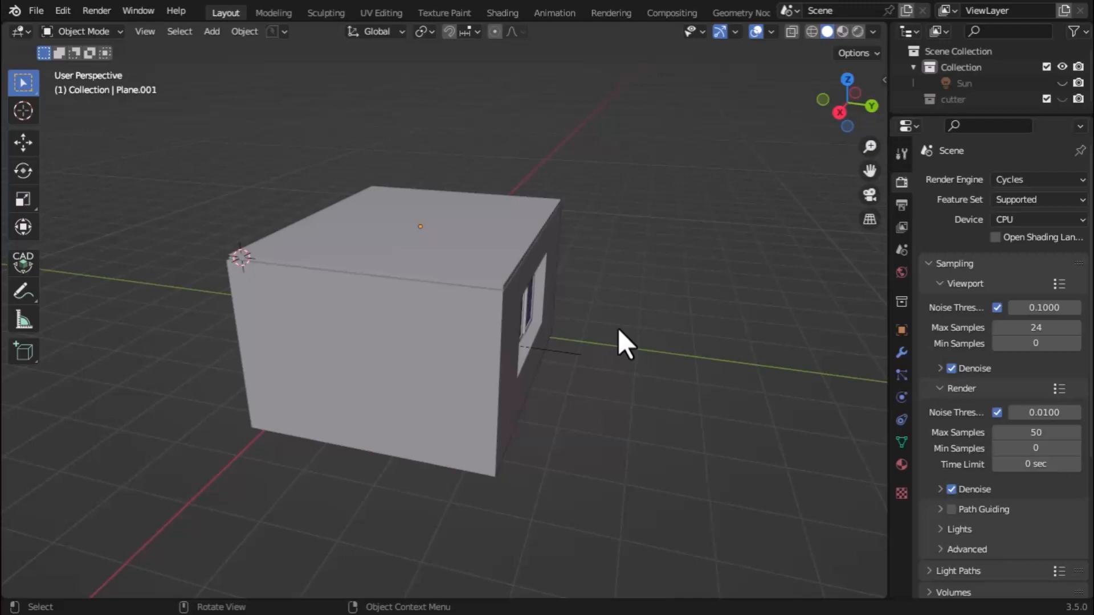
Inspect the building from outside and switch to the camera's view of the interior with rendered shading.
middle_click_drag(618, 331, 461, 326)
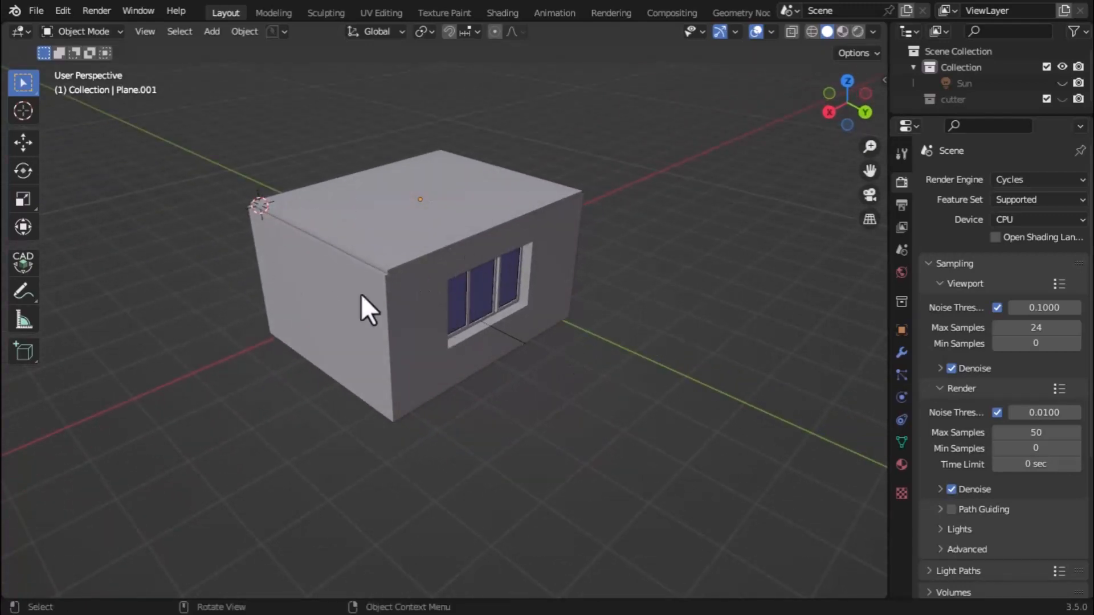
middle_click_drag(360, 408, 548, 307)
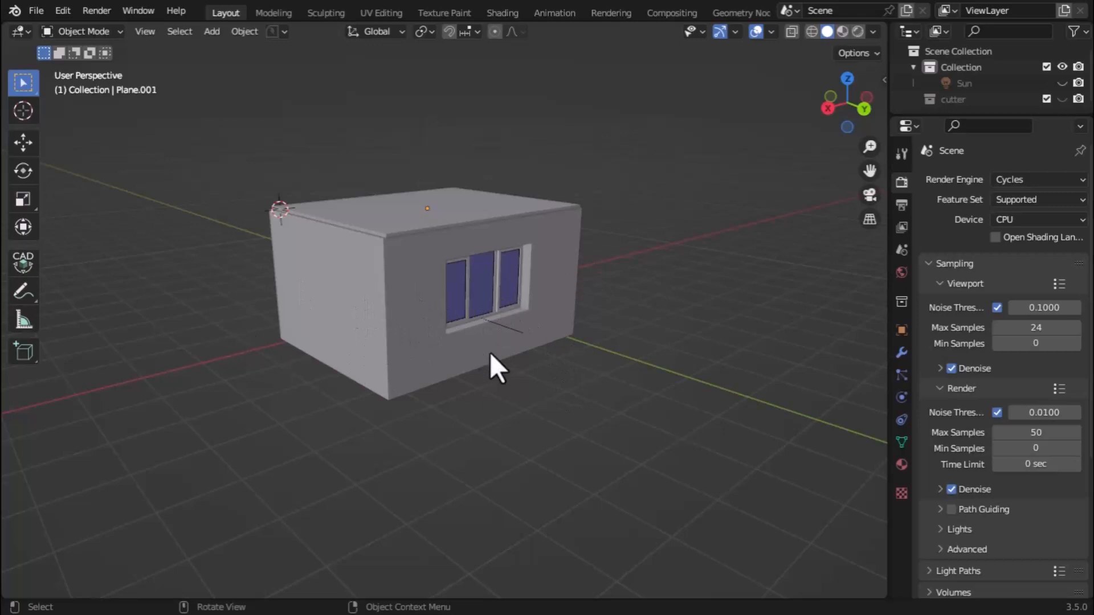
middle_click_drag(493, 380, 532, 395)
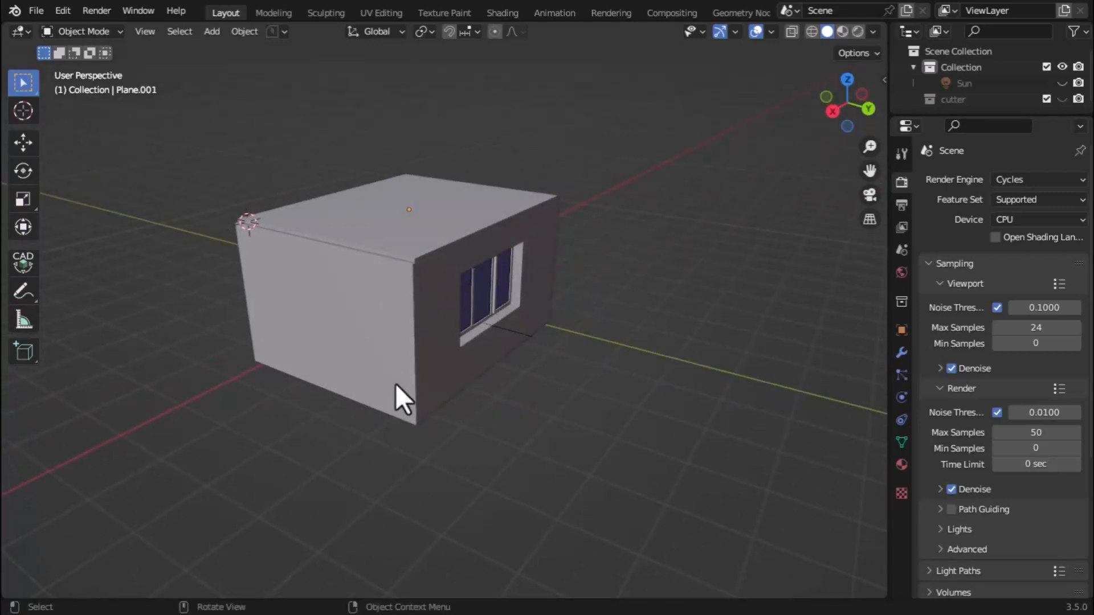
key("KP_0")
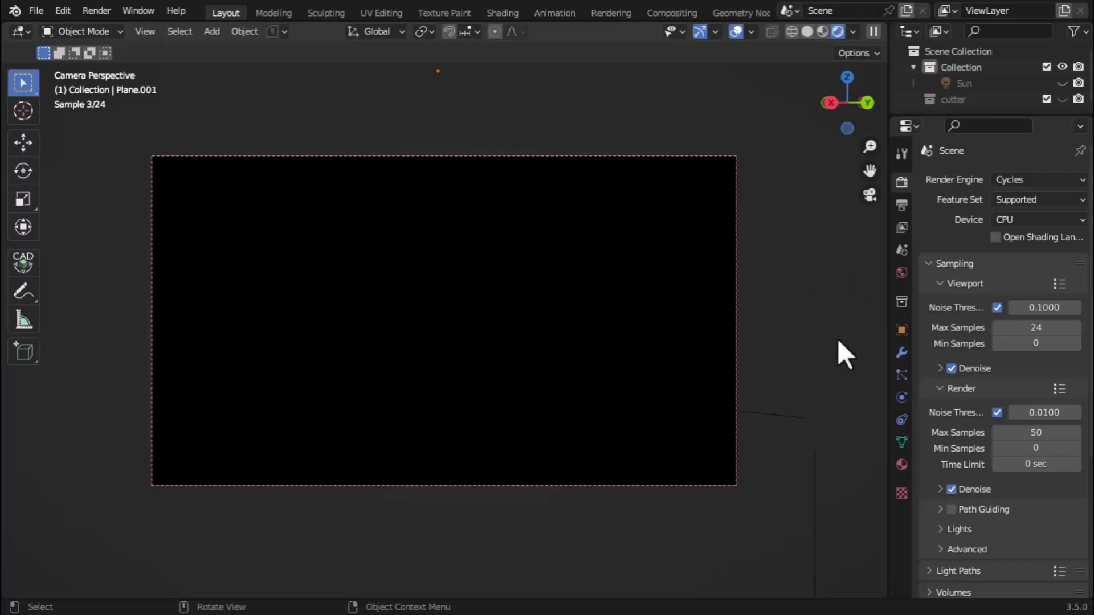
Create a new world and assign an Environment Texture to its background color.
left_click(902, 272)
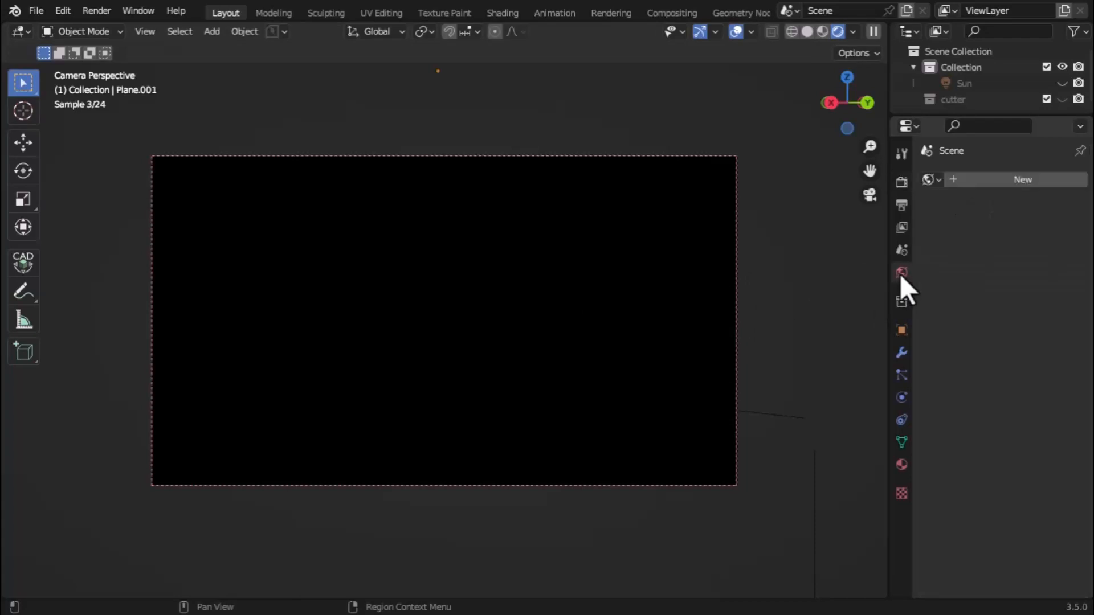
left_click(1002, 182)
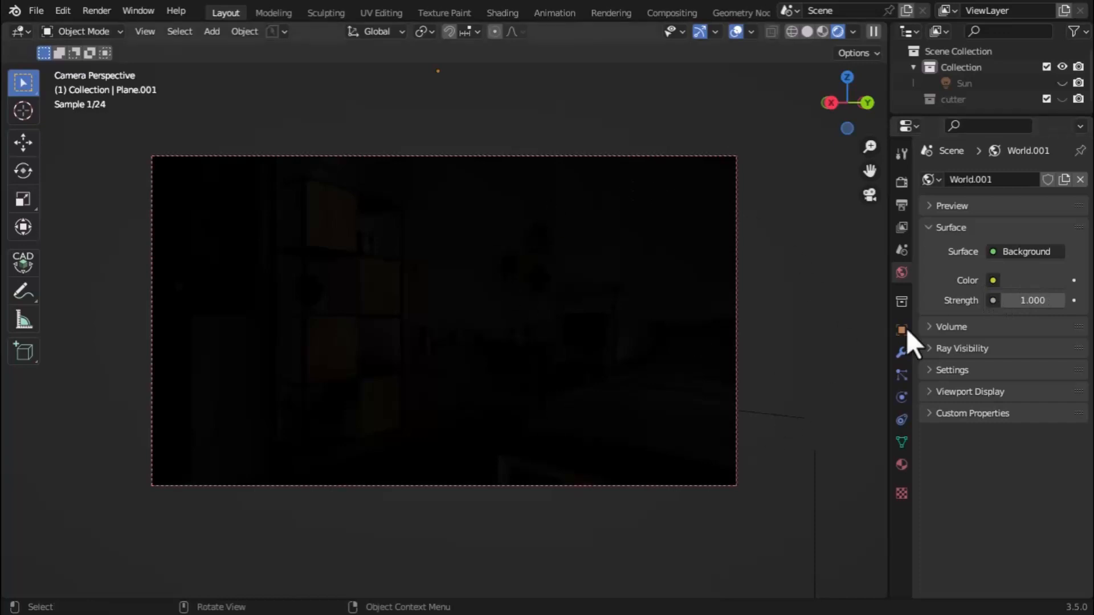
left_click(1019, 282)
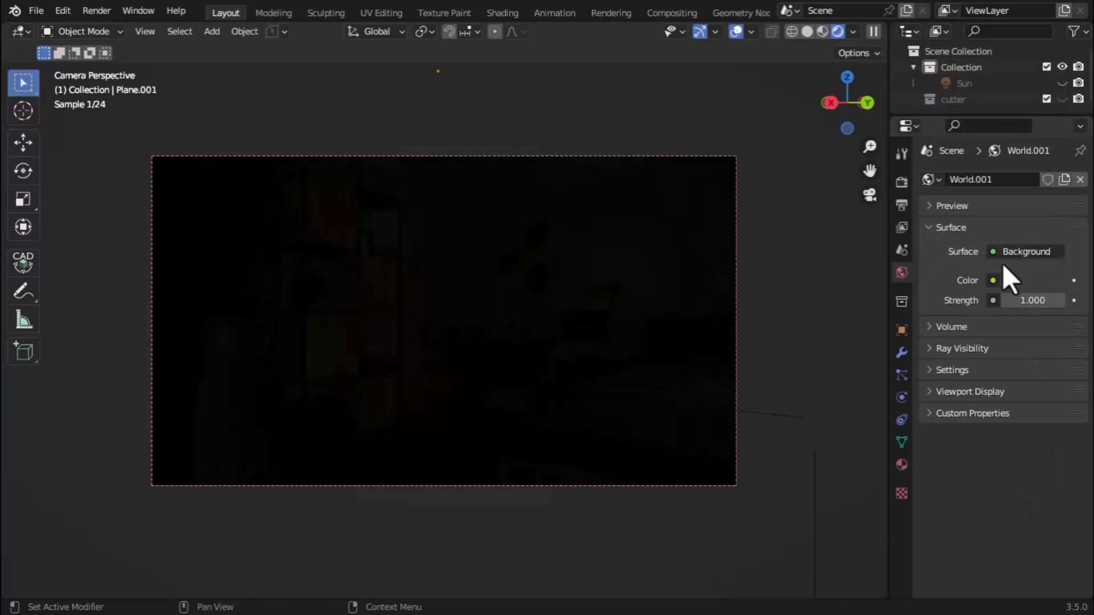
left_click(992, 280)
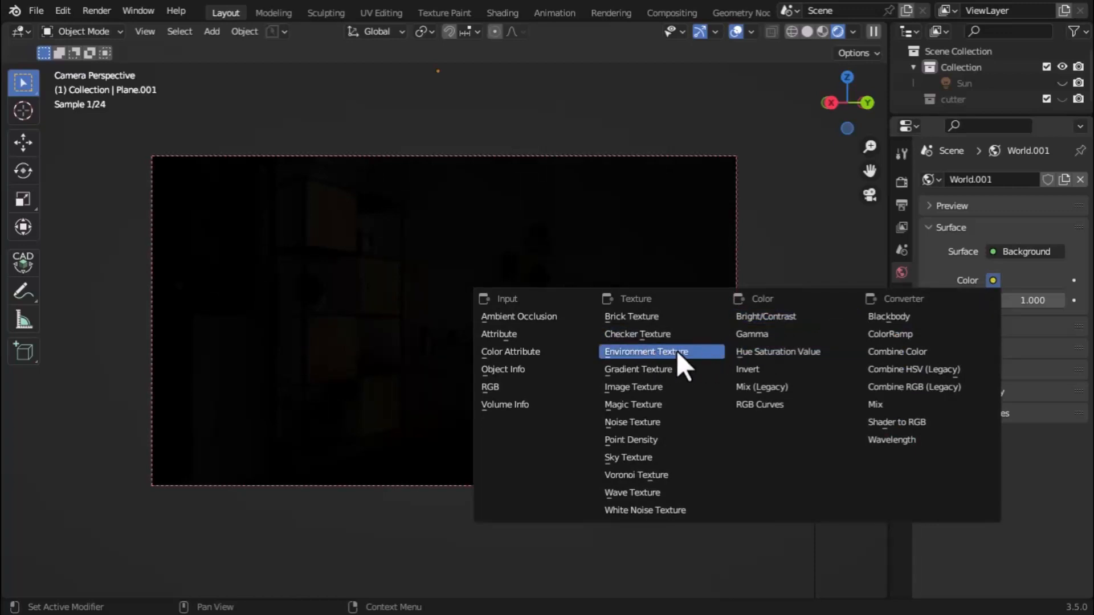
left_click(616, 352)
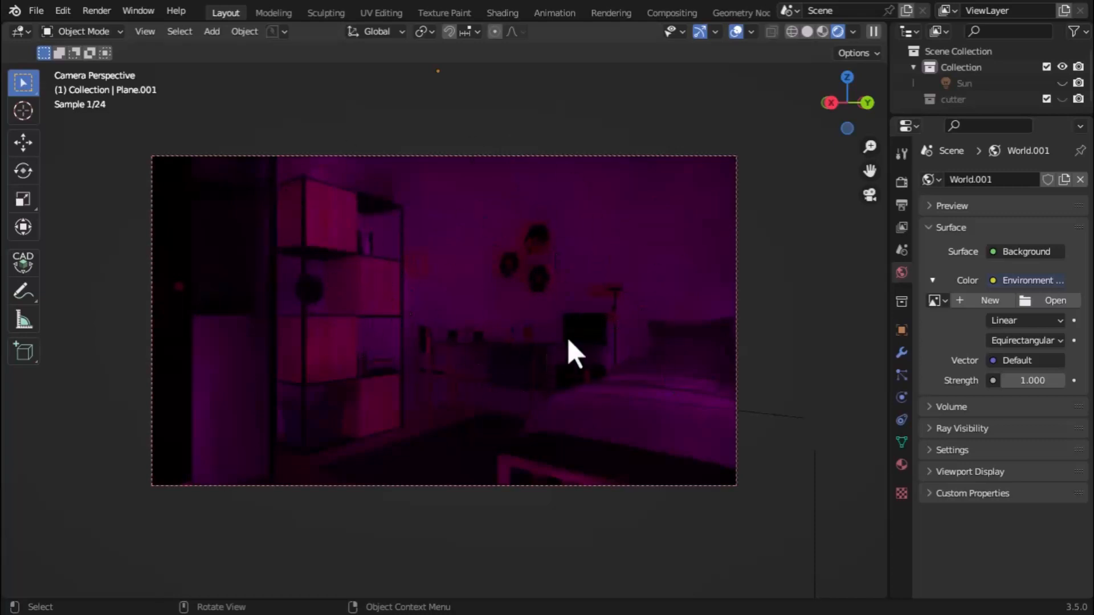
Load evening_road_01_puresky_4k.hdr from the HDRI folder as the world's environment image.
left_click(1038, 301)
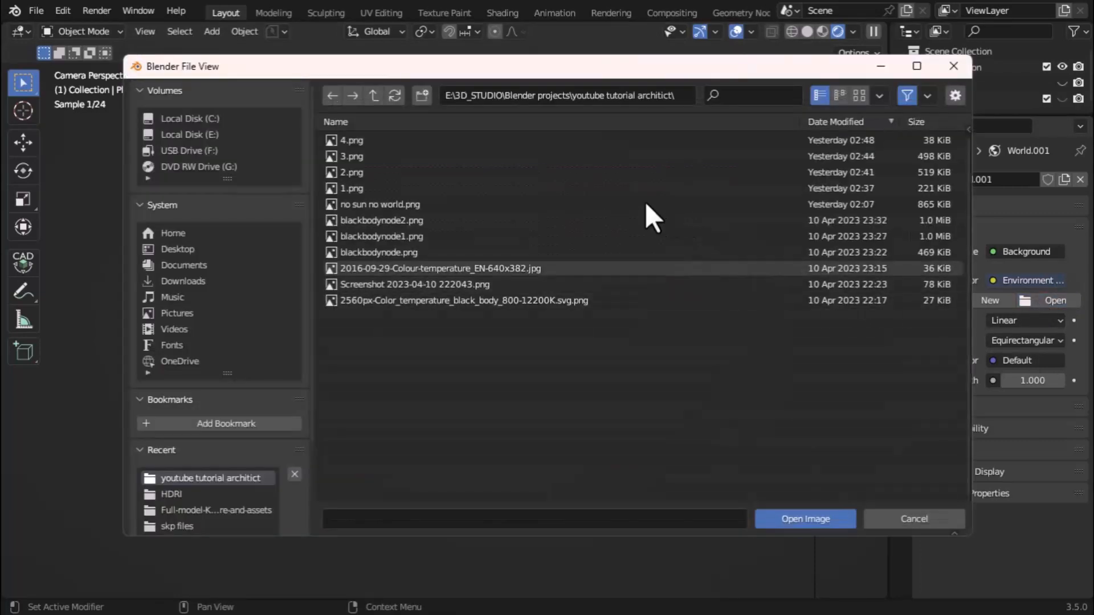
left_click(173, 494)
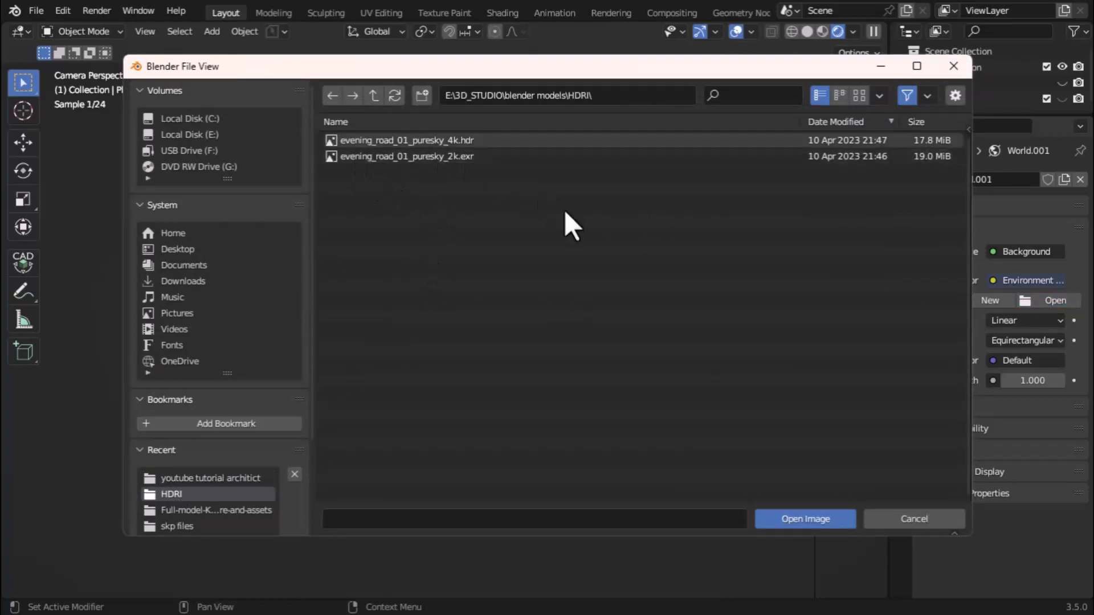
left_click(408, 141)
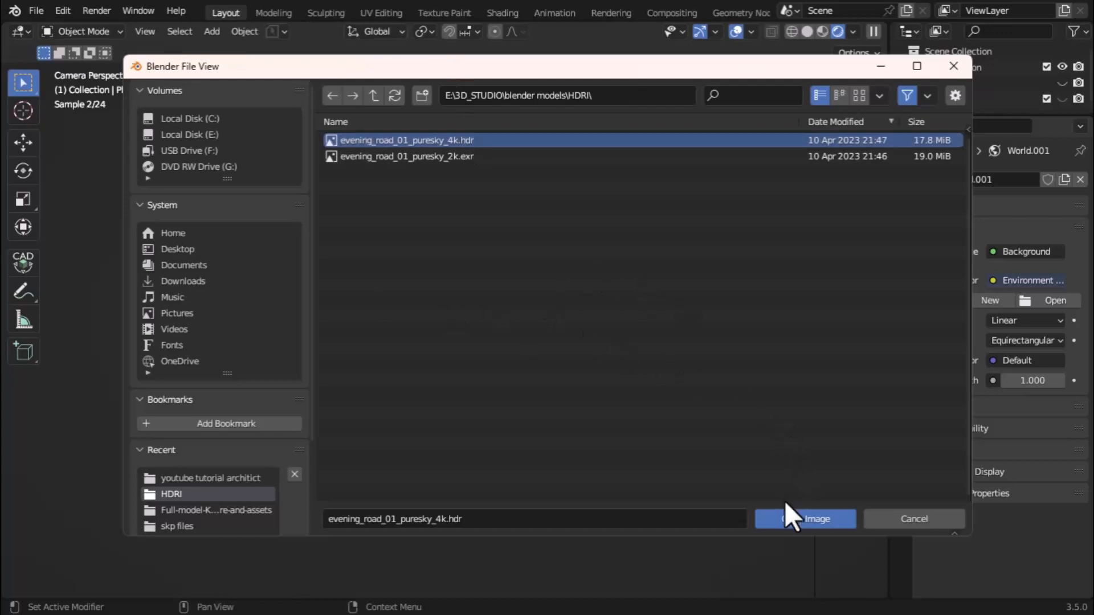
left_click(792, 515)
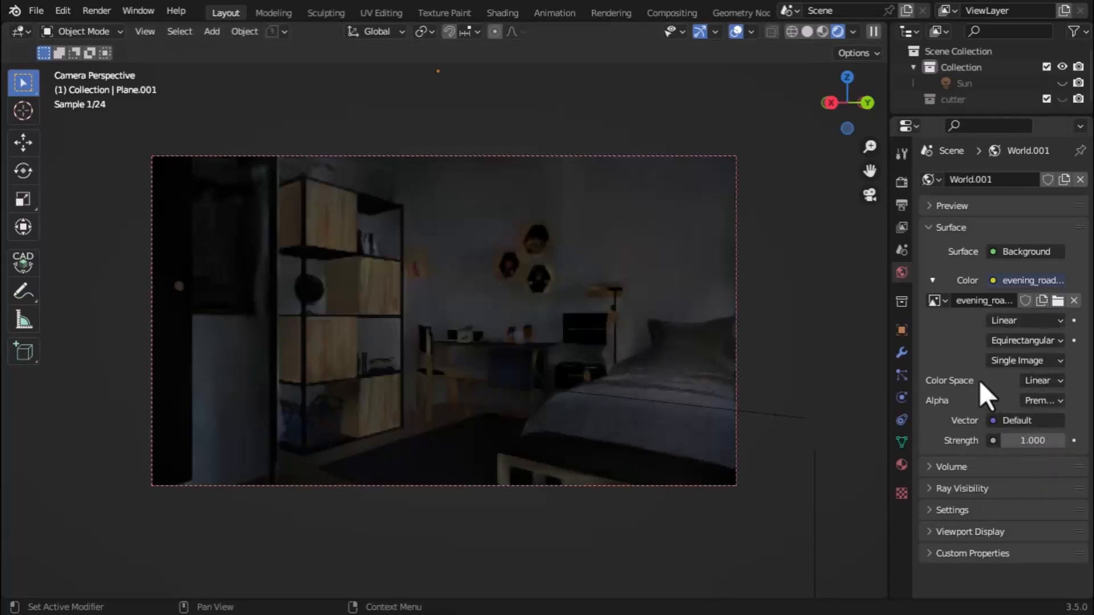
Set the world background strength to 3 and check the lighting from outside and through the camera.
left_click(1032, 440)
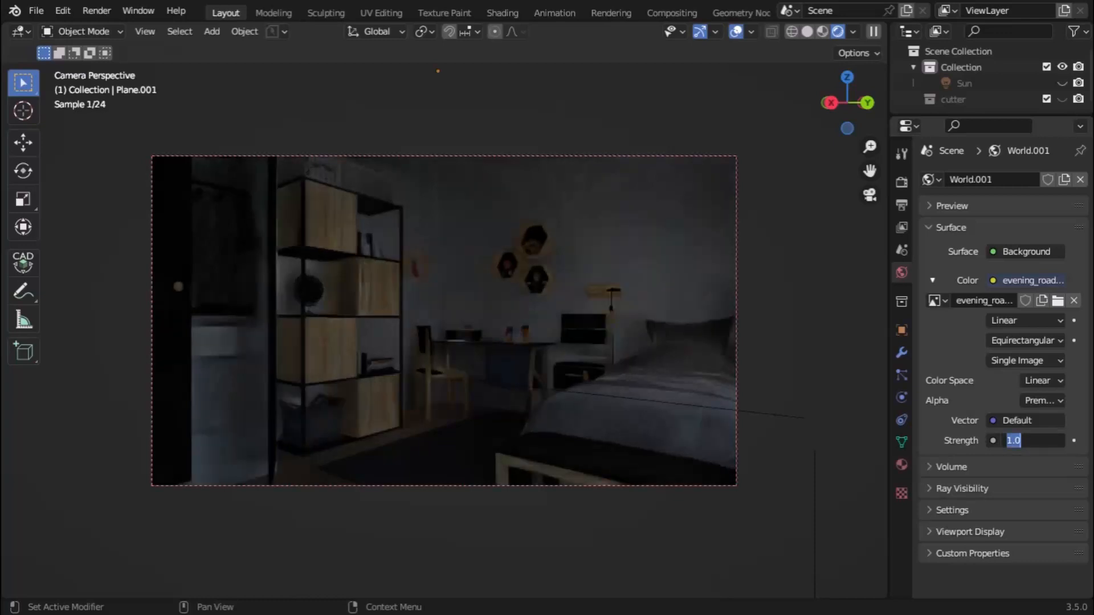
type("3")
key("Return")
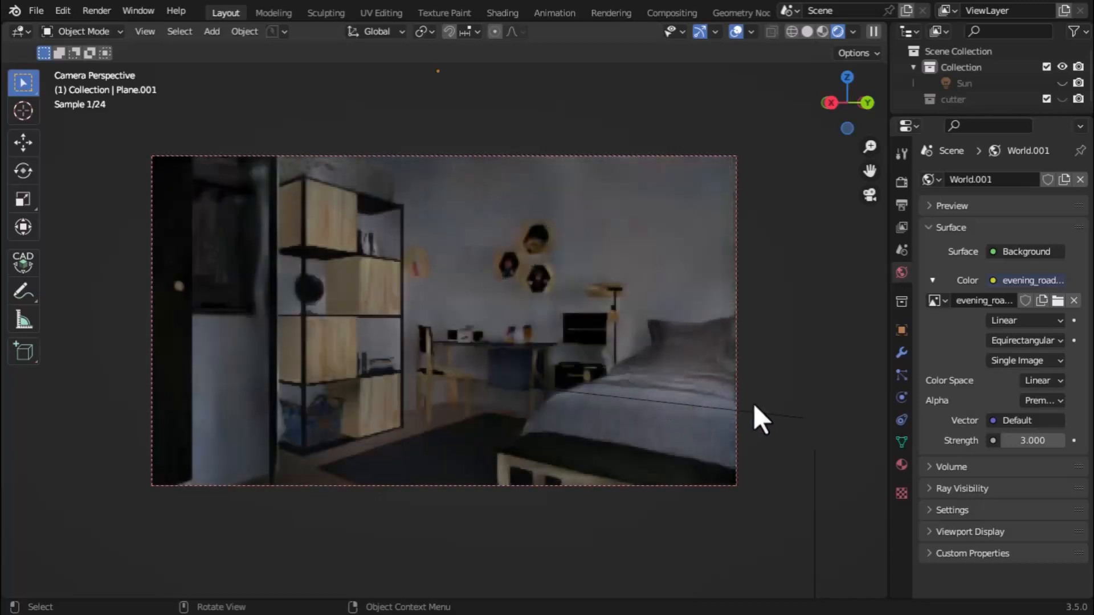
middle_click_drag(726, 320, 727, 322)
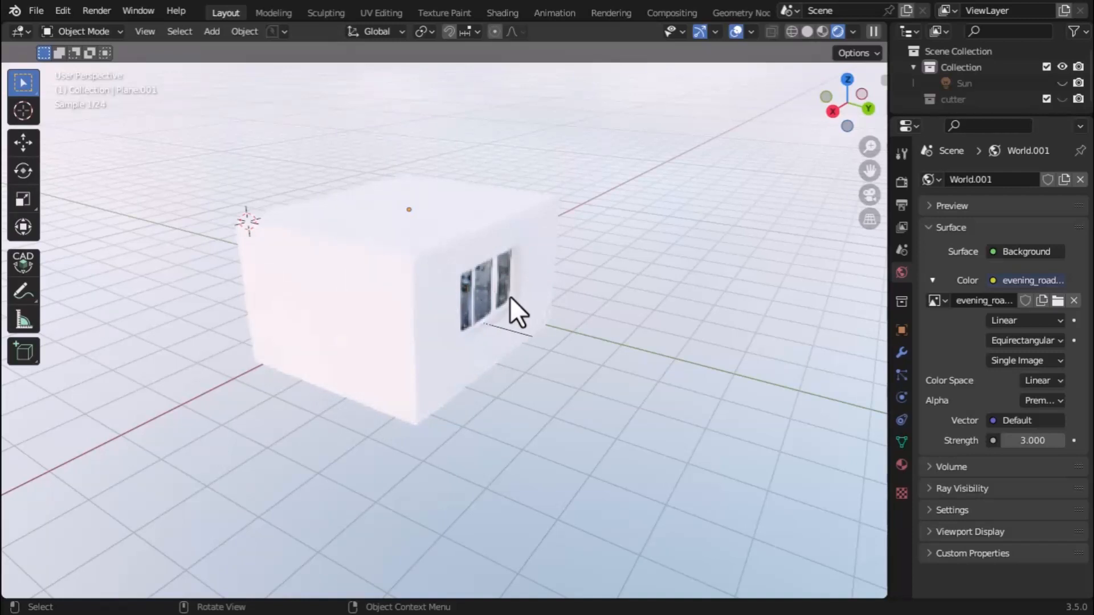
key("KP_0")
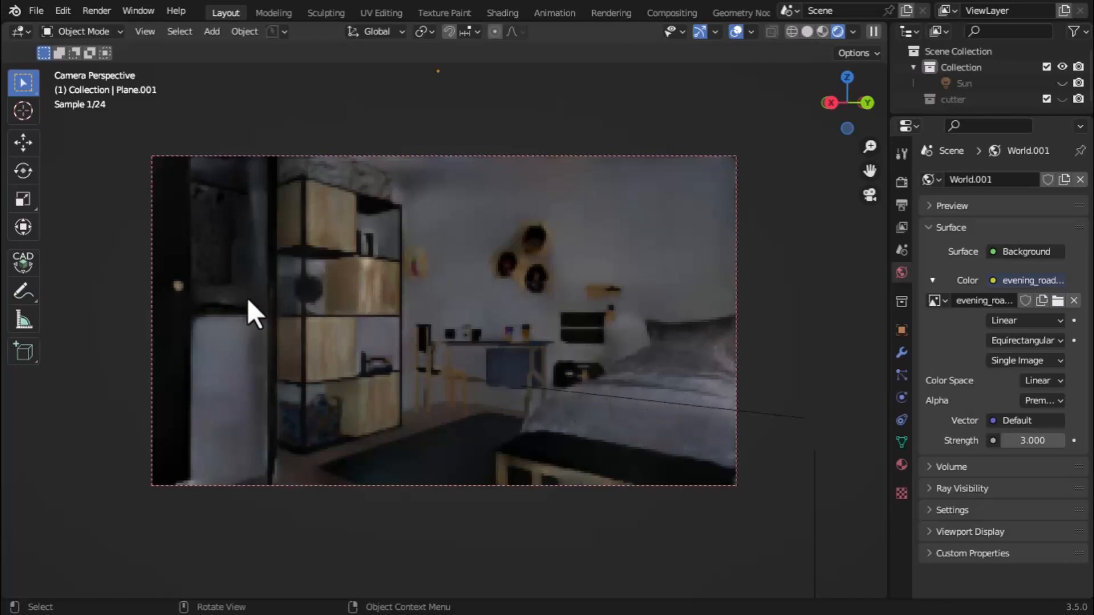
Set the world background strength to 5.
left_click(1020, 440)
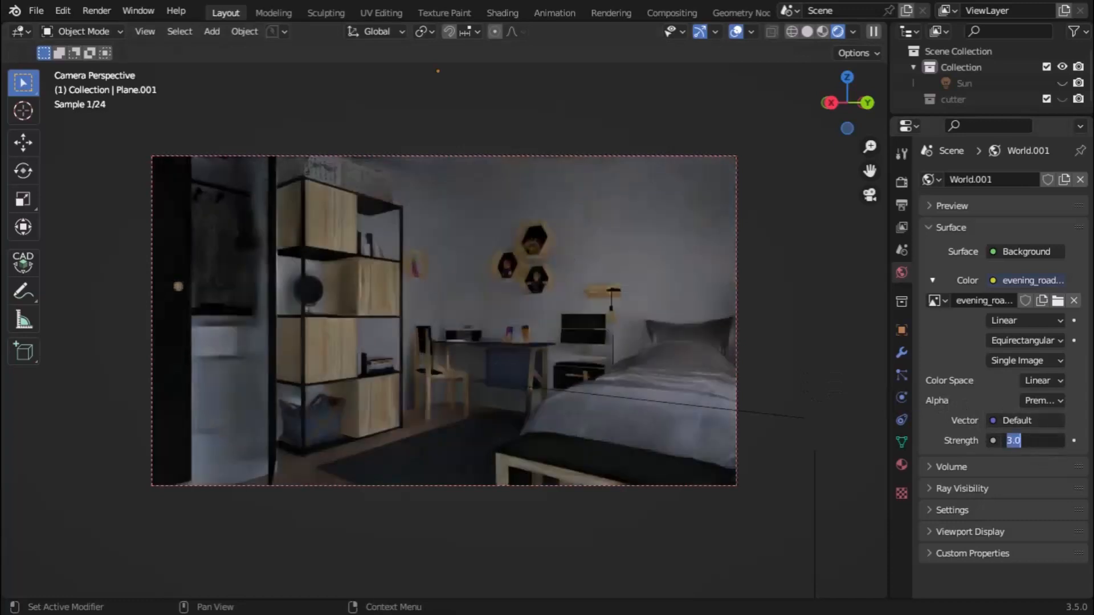
type("5")
key("Return")
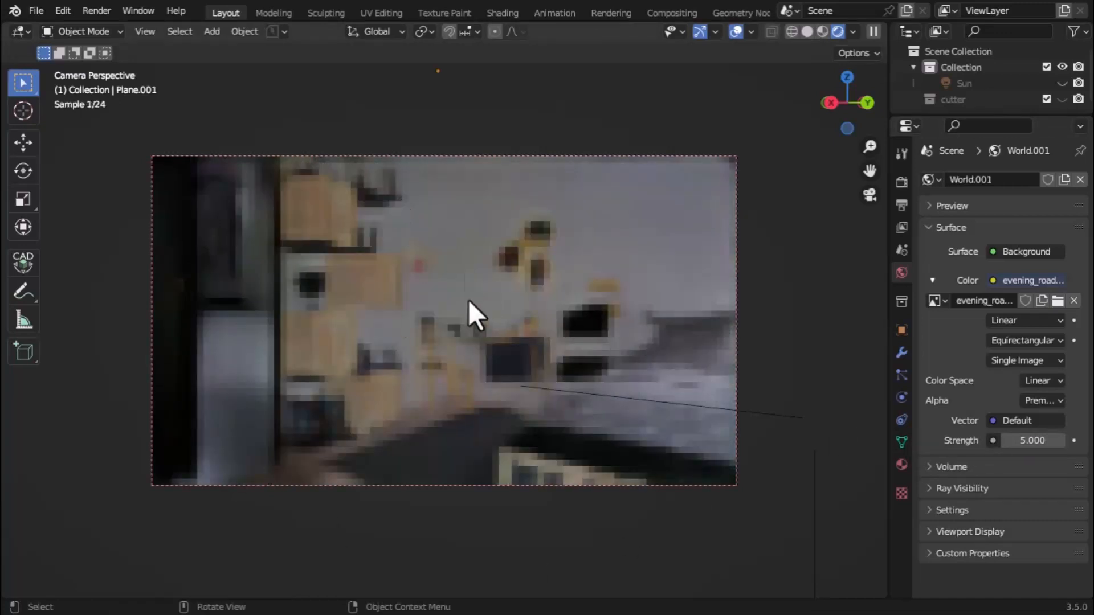
Examine the scene's output properties, including their Color Management settings.
left_click(901, 205)
scroll(964, 342, "down", 3)
scroll(965, 354, "down", 3)
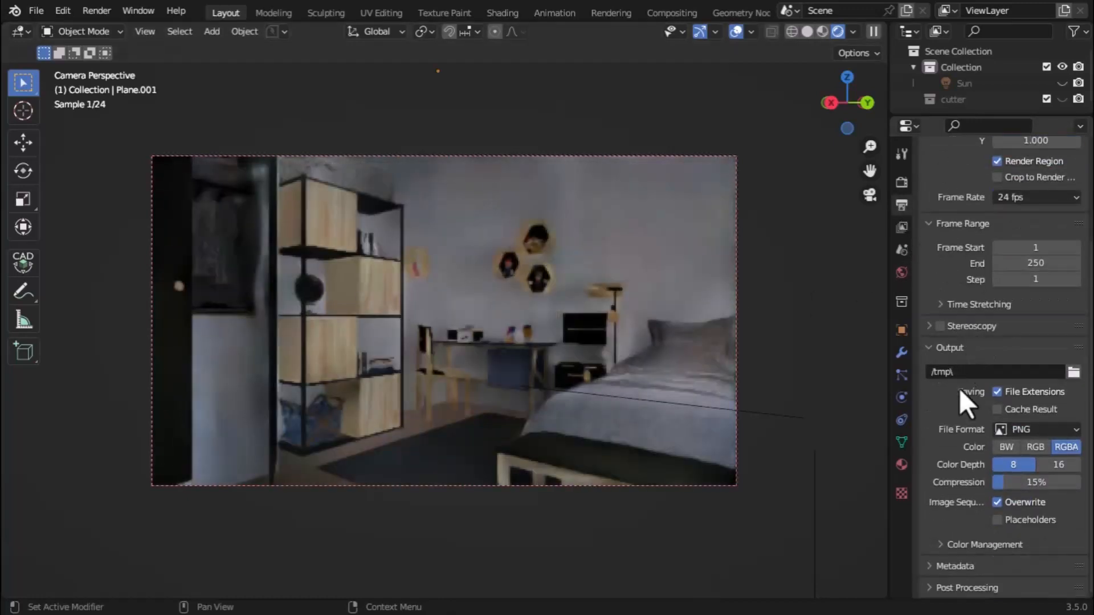
left_click(940, 545)
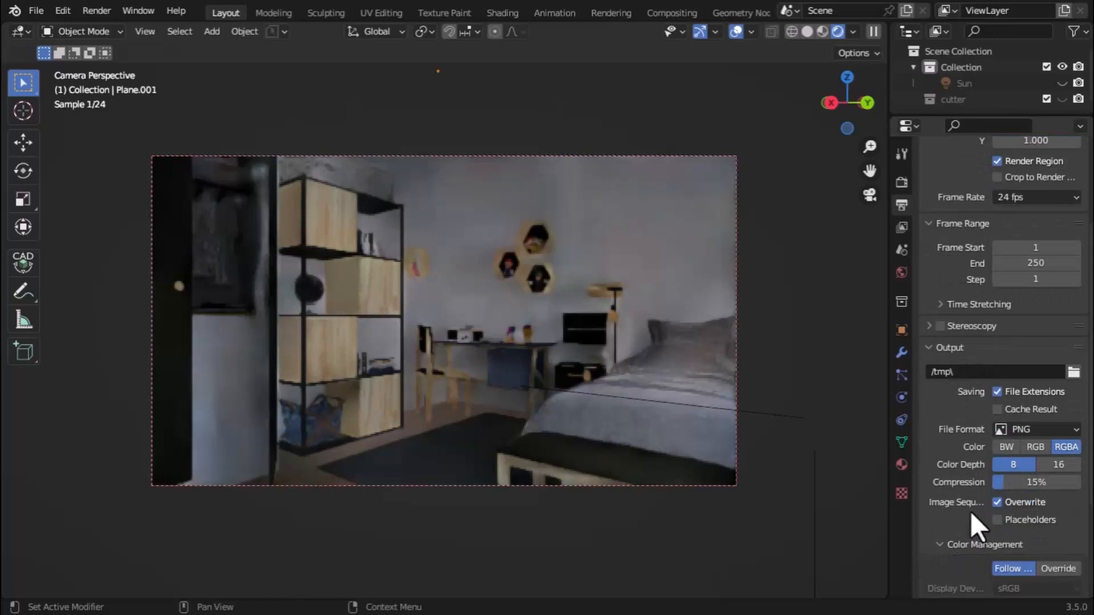
scroll(970, 511, "down", 6)
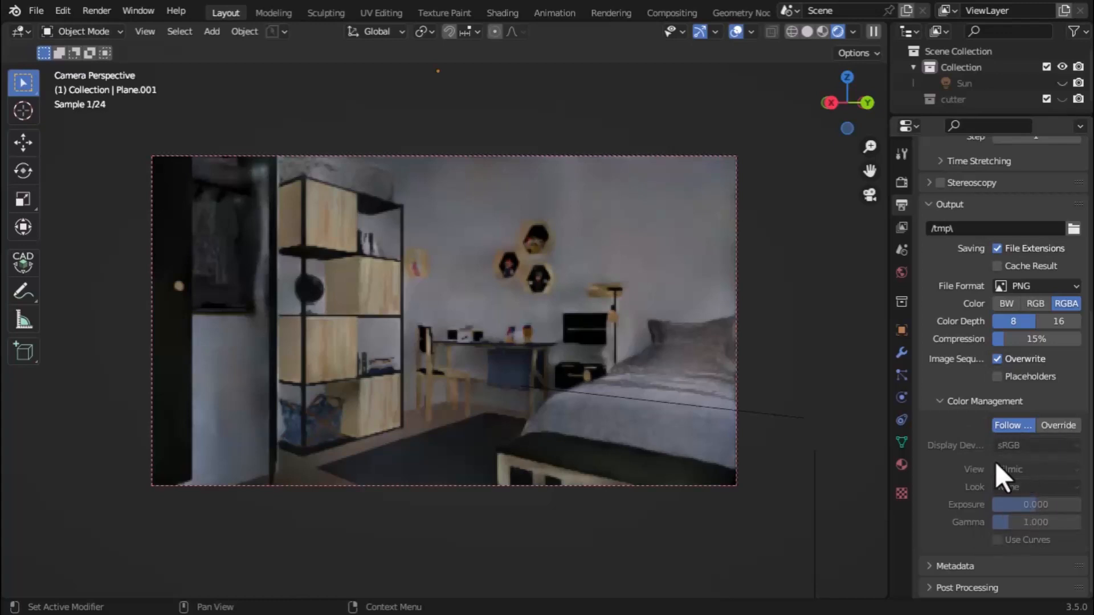
scroll(972, 491, "up", 9)
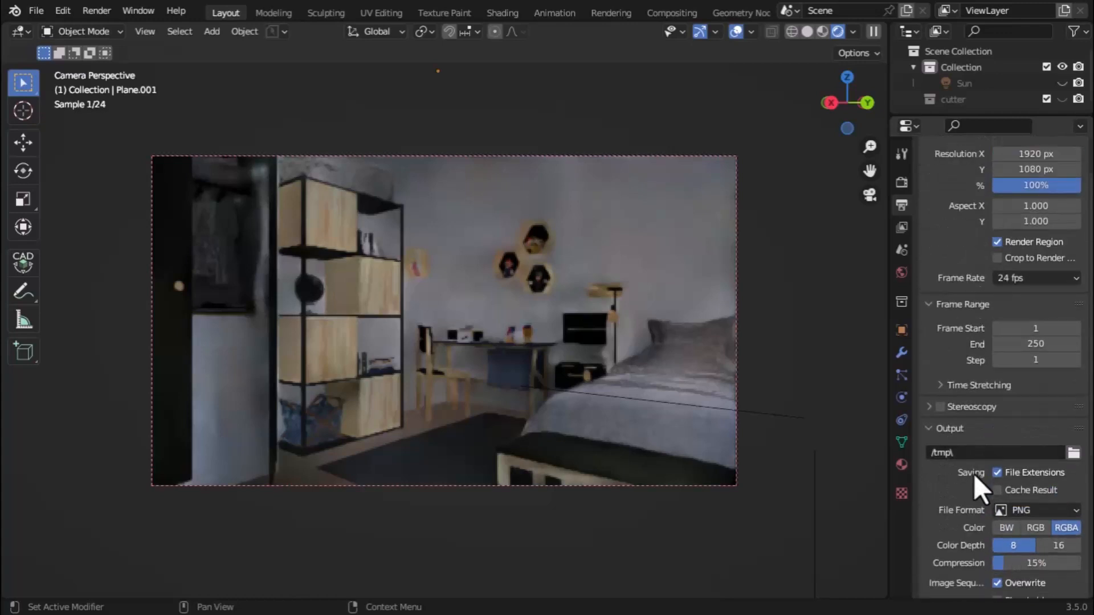
scroll(976, 558, "up", 2)
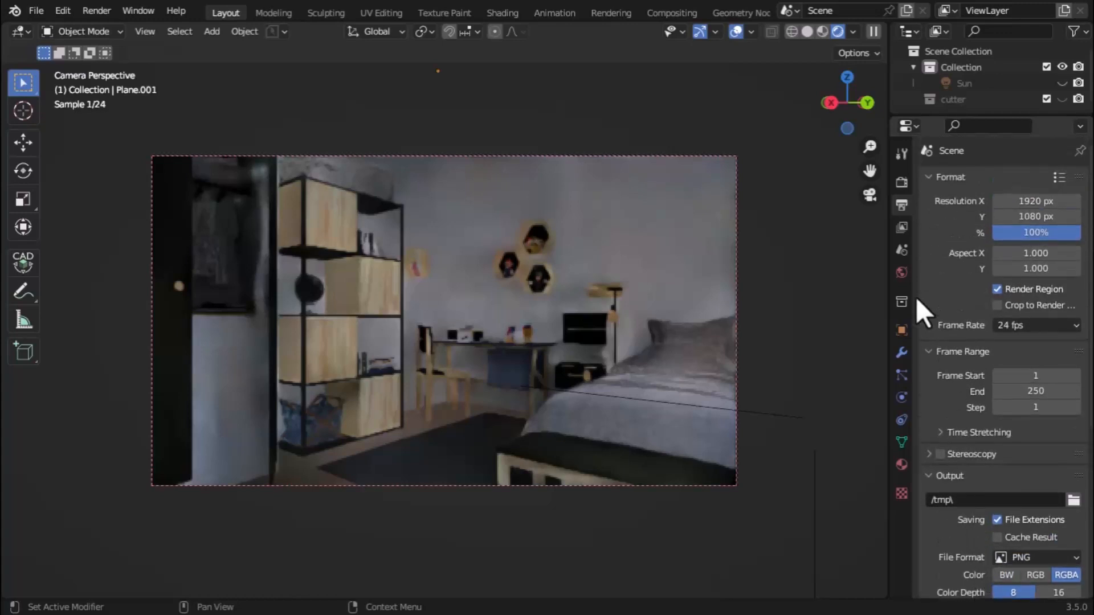
Expand the render Color Management settings, try an exposure of about 1.4, and reset it to its default.
left_click(898, 229)
left_click(898, 185)
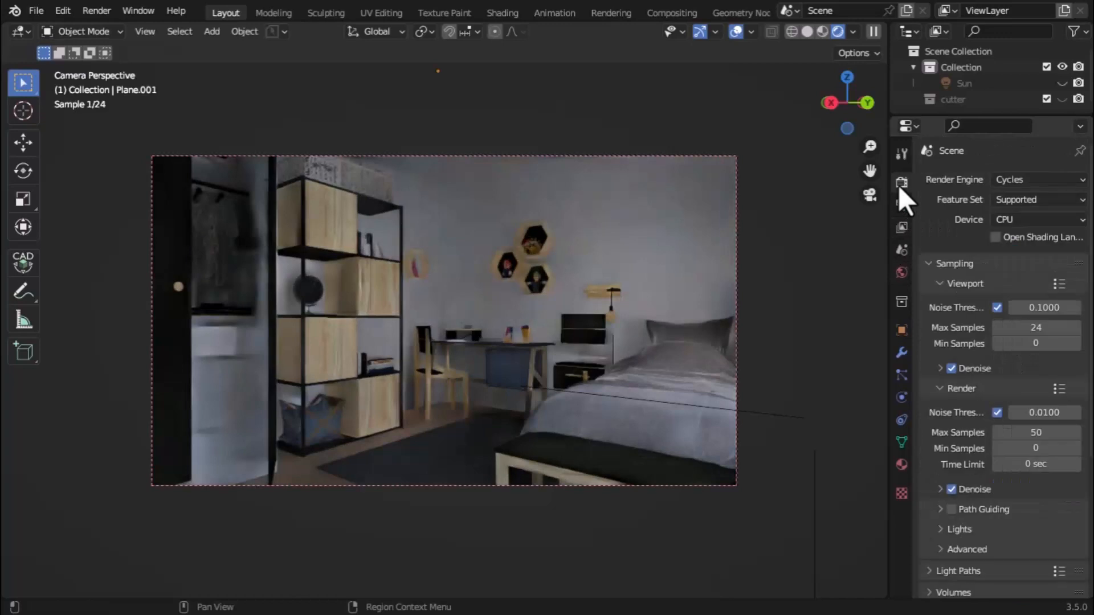
scroll(996, 374, "down", 8)
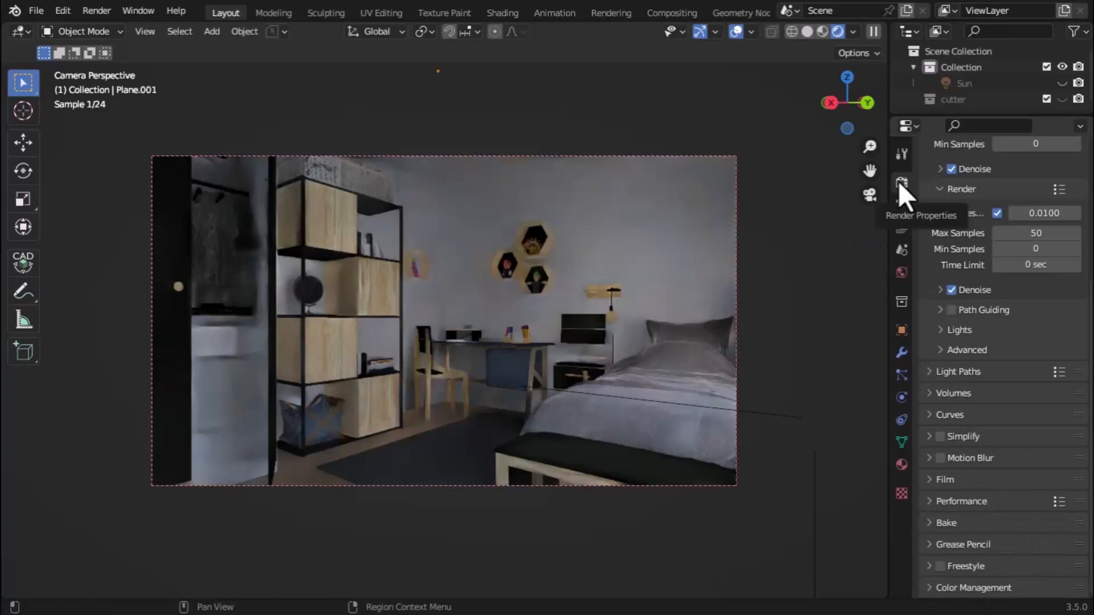
left_click(930, 587)
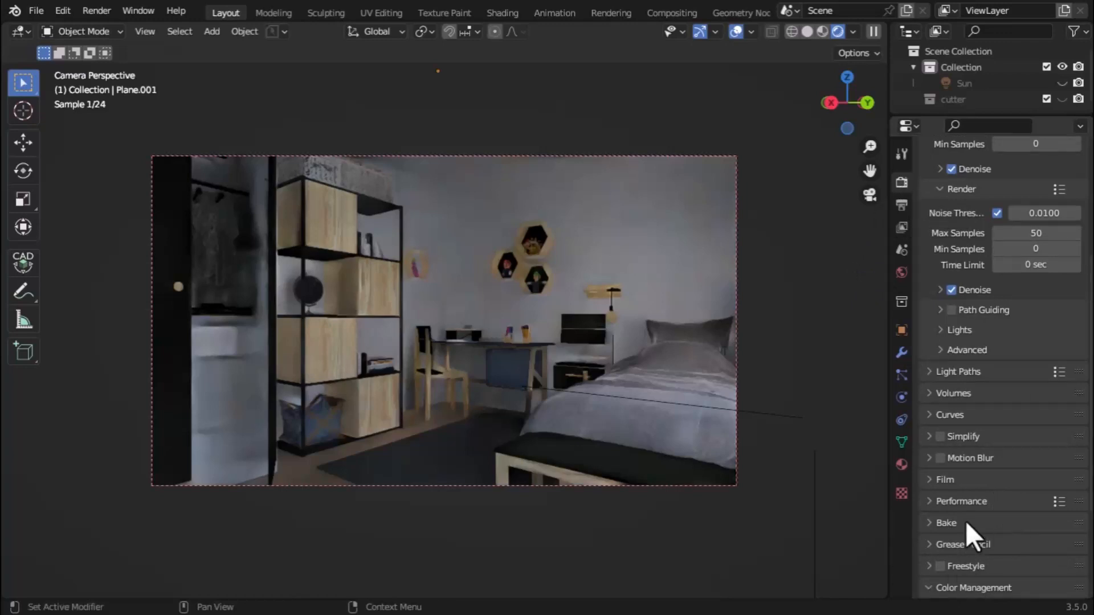
scroll(966, 521, "down", 5)
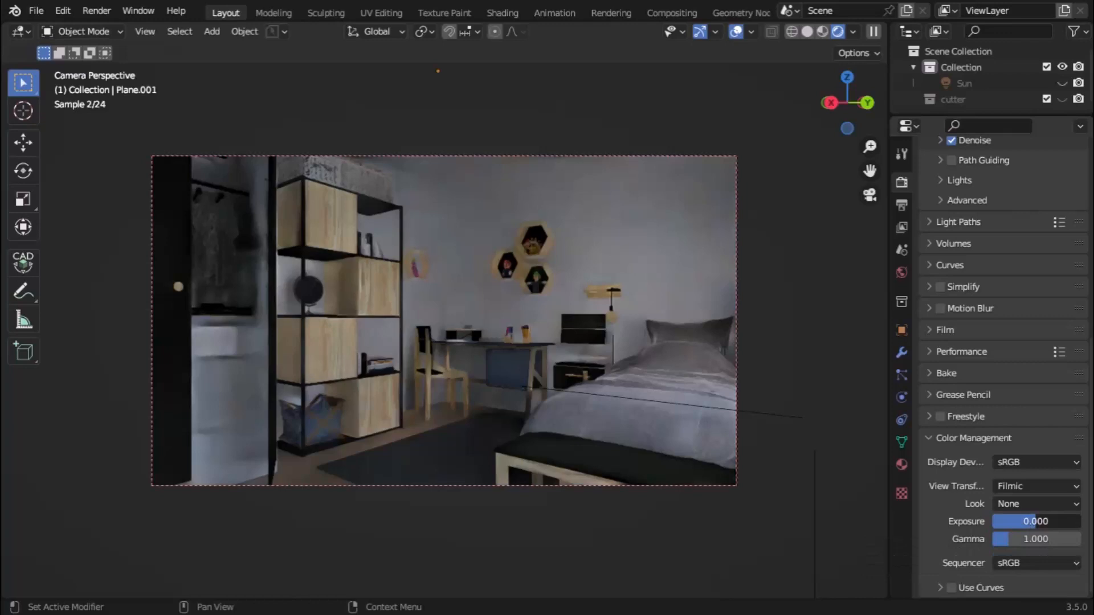
left_click_drag(1020, 521, 1034, 522)
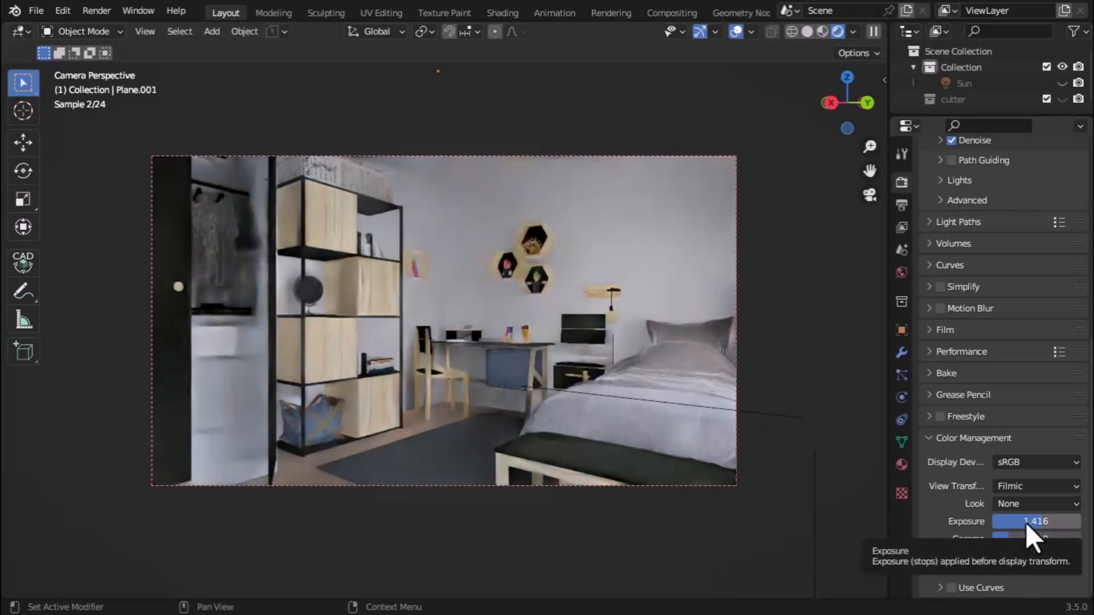
key("BackSpace")
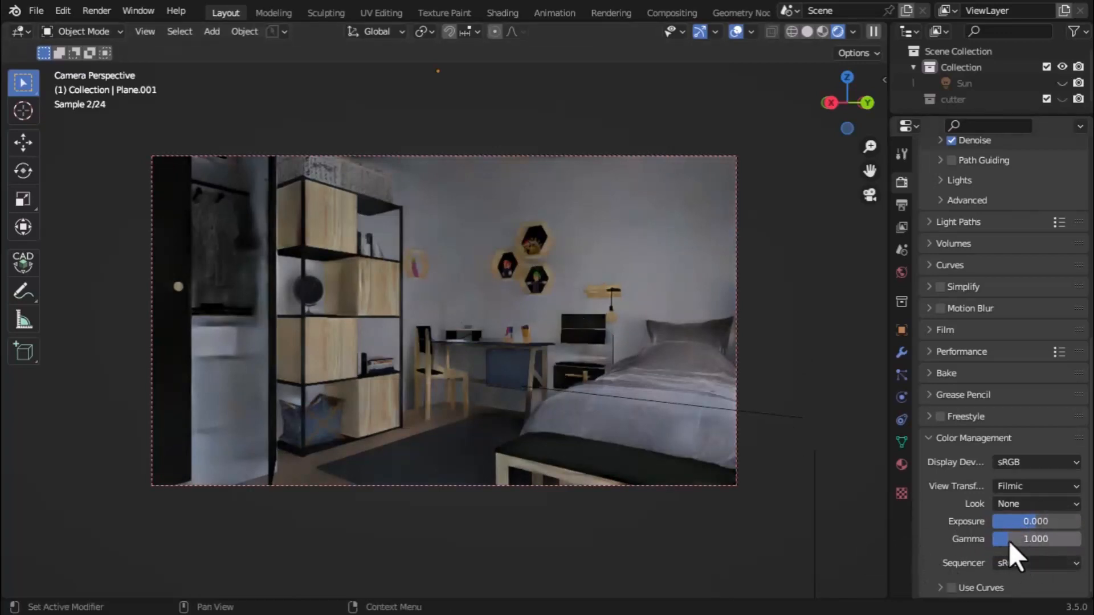
Try a gamma of 1.664 and an exposure of about 1.6, resetting each to its default.
left_click_drag(1009, 541, 1043, 542)
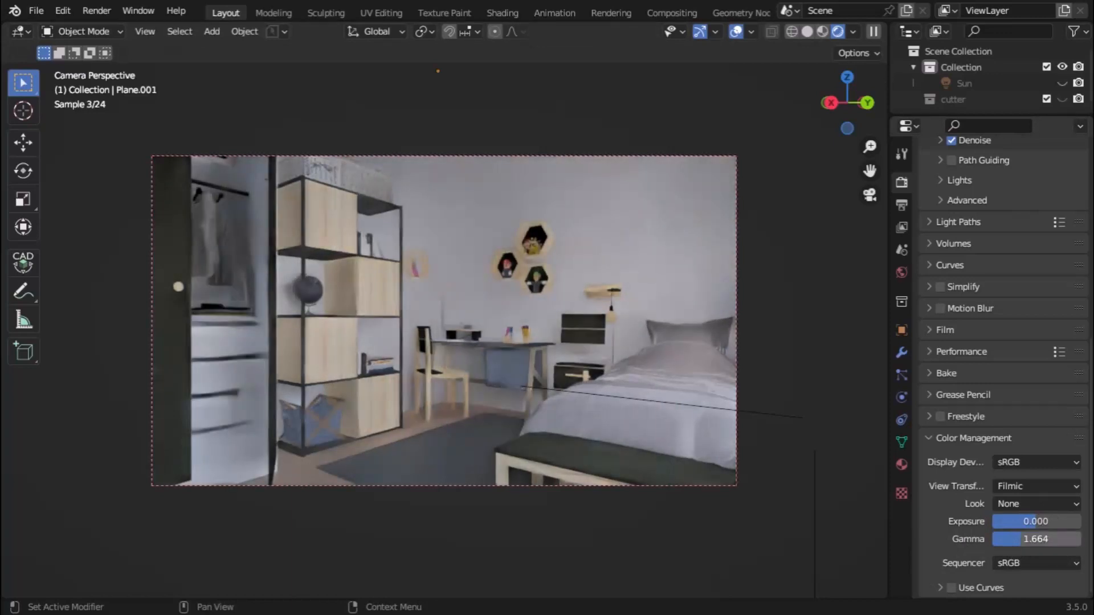
key("BackSpace")
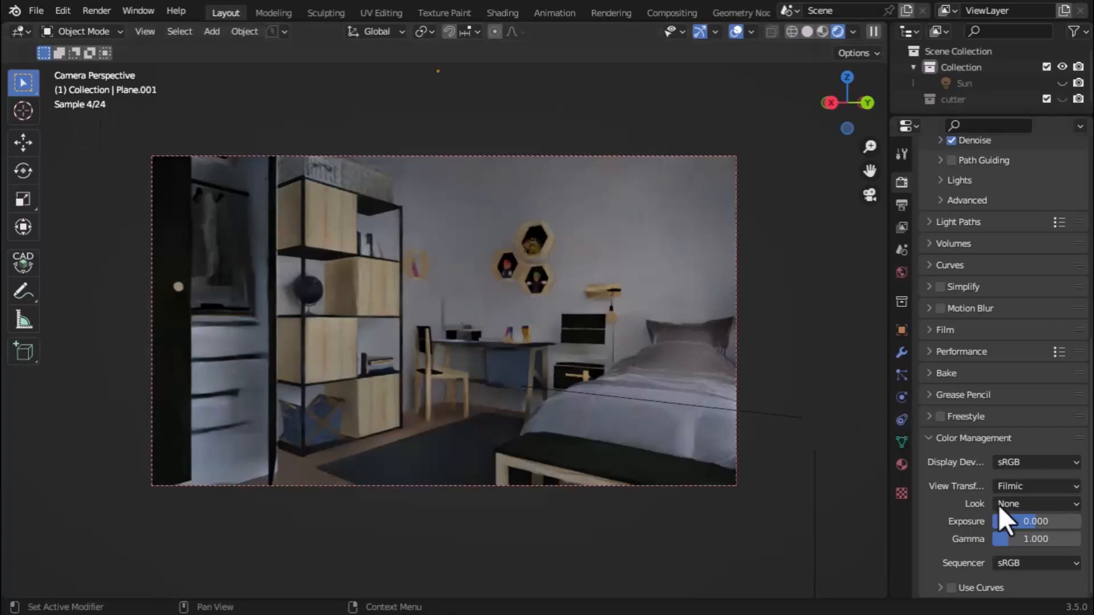
mouse_move(1027, 519)
left_mouse_down()
mouse_move(1085, 519)
mouse_move(1041, 520)
left_mouse_up()
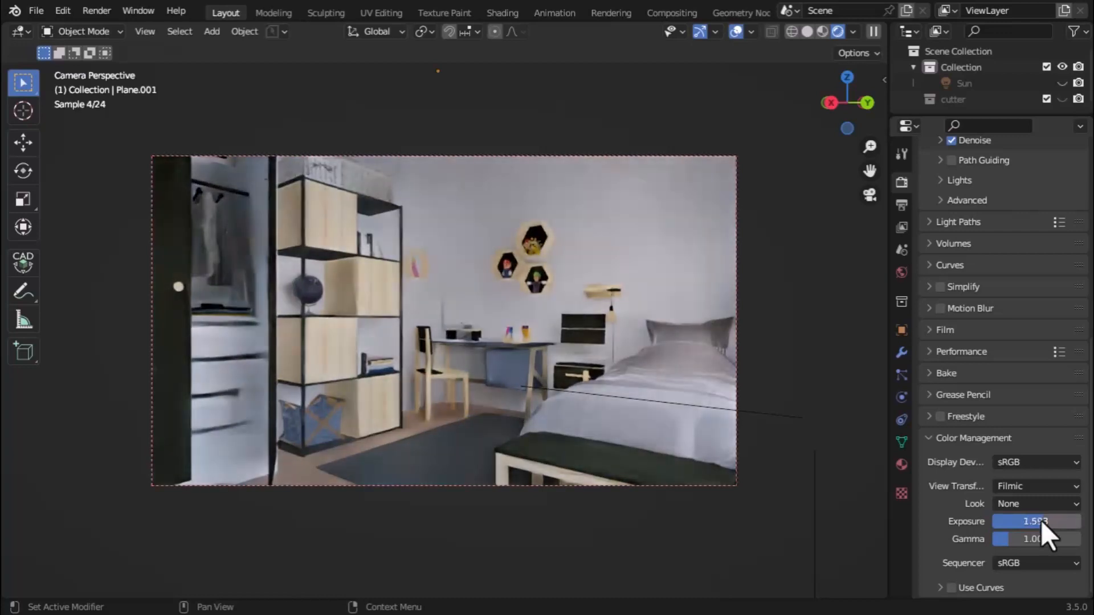
key("BackSpace")
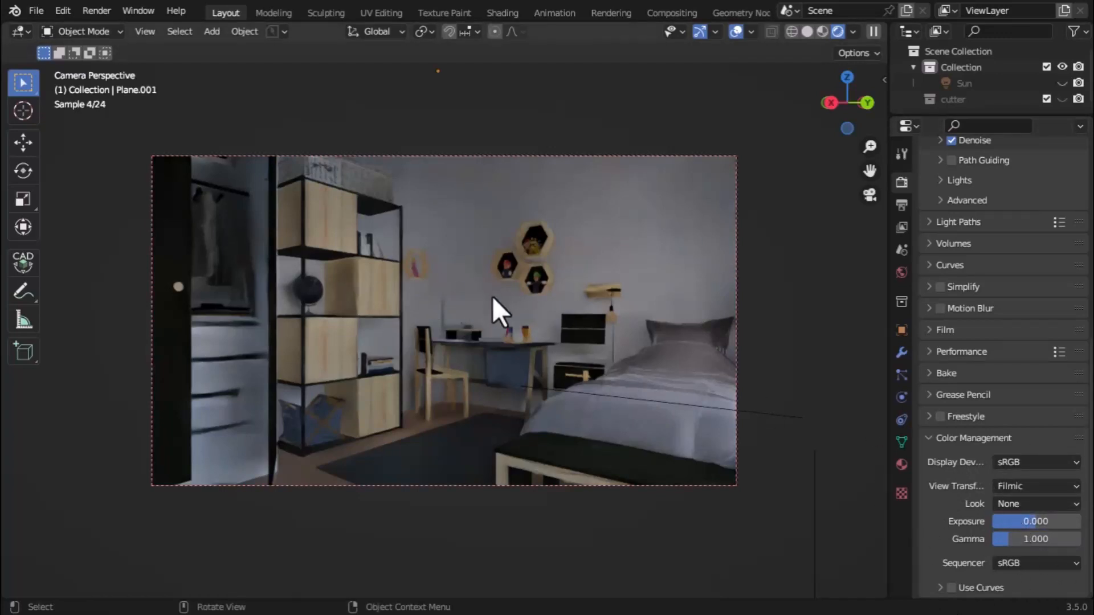
Set the world background strength to 6.
left_click(901, 273)
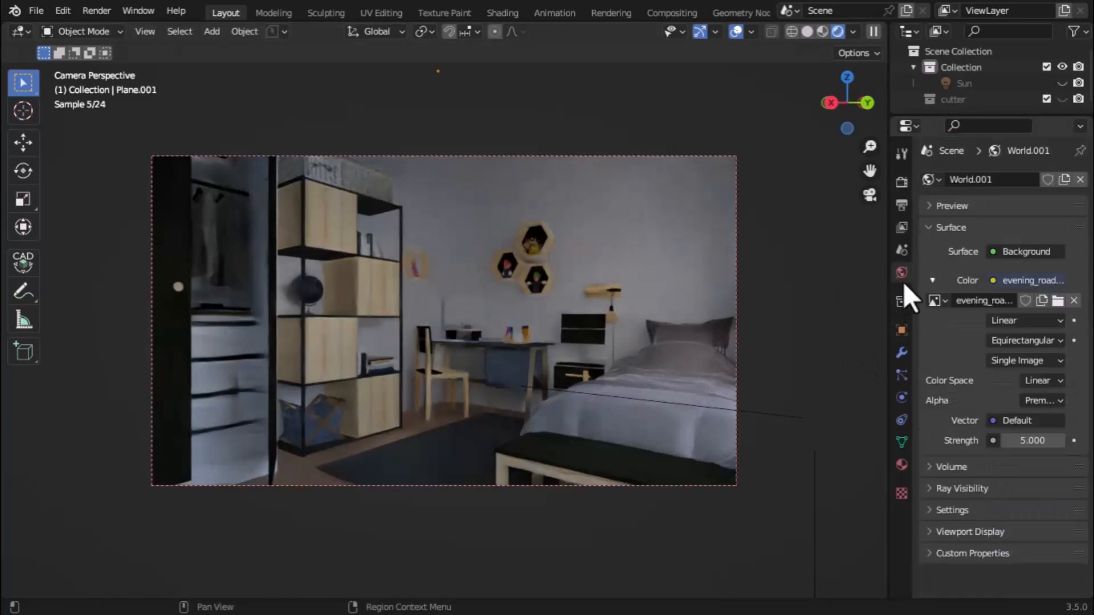
left_click(1028, 442)
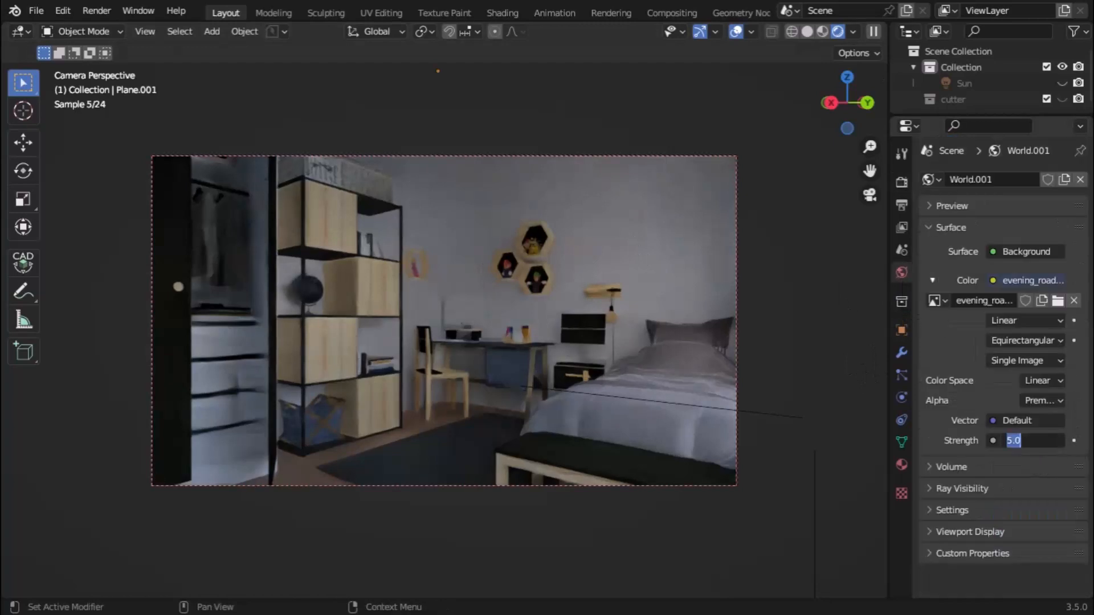
type("6")
key("Return")
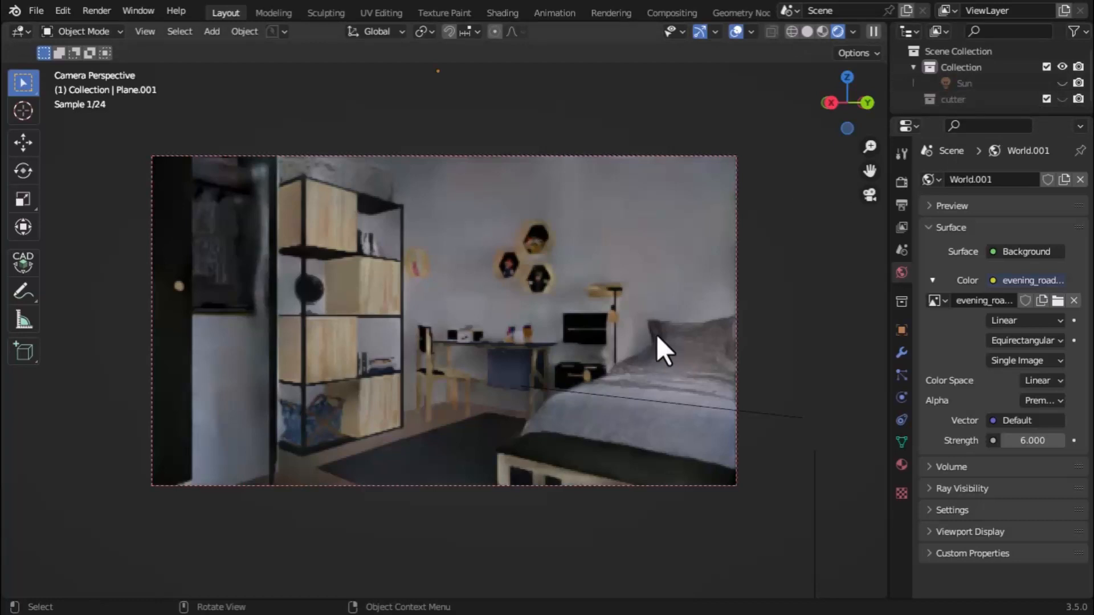
Show the Sun light temporarily, inspect its light settings and its effect through the camera, and hide it again.
key("KP_0")
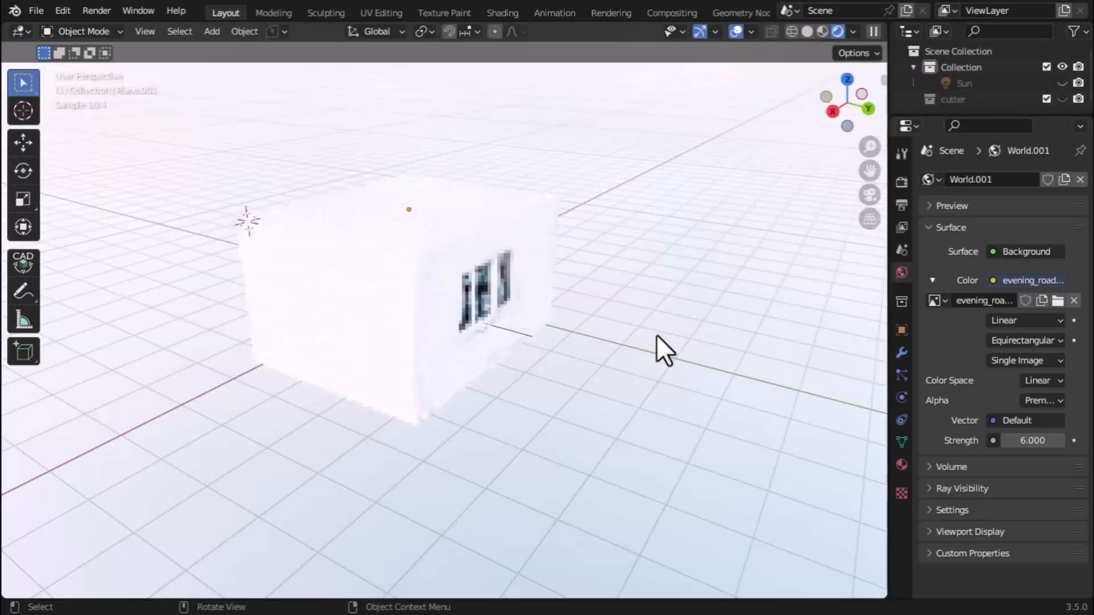
left_click(1062, 83)
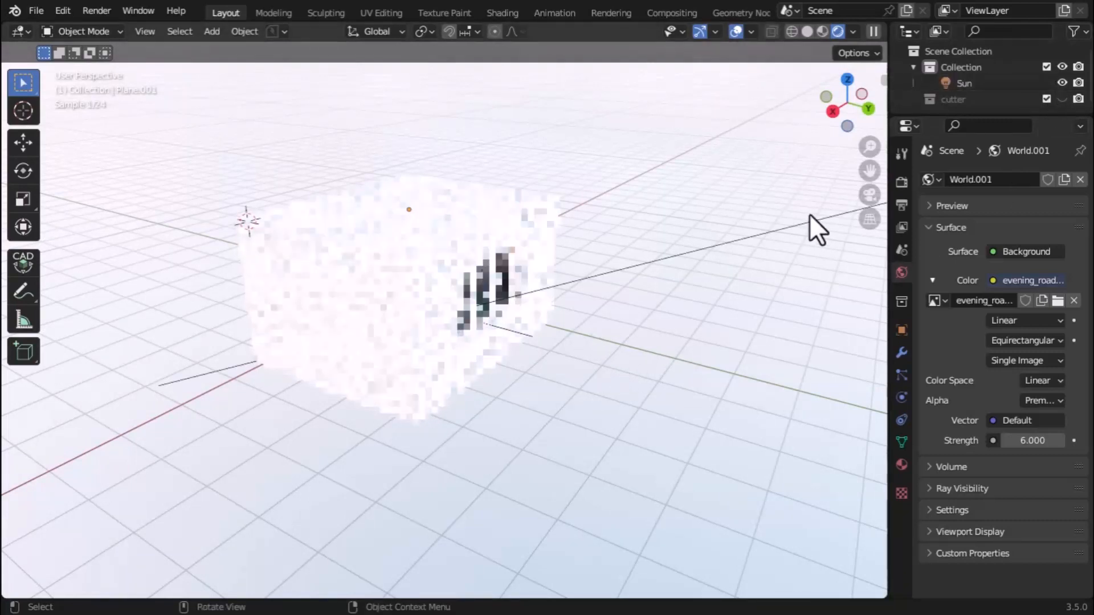
scroll(681, 331, "down", 4)
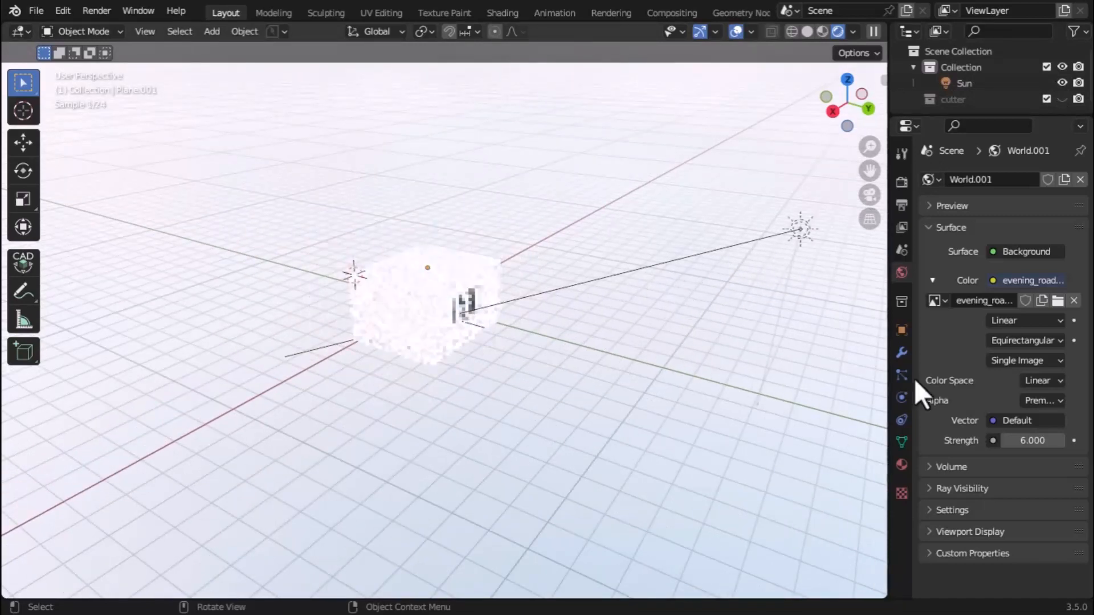
left_click(801, 234)
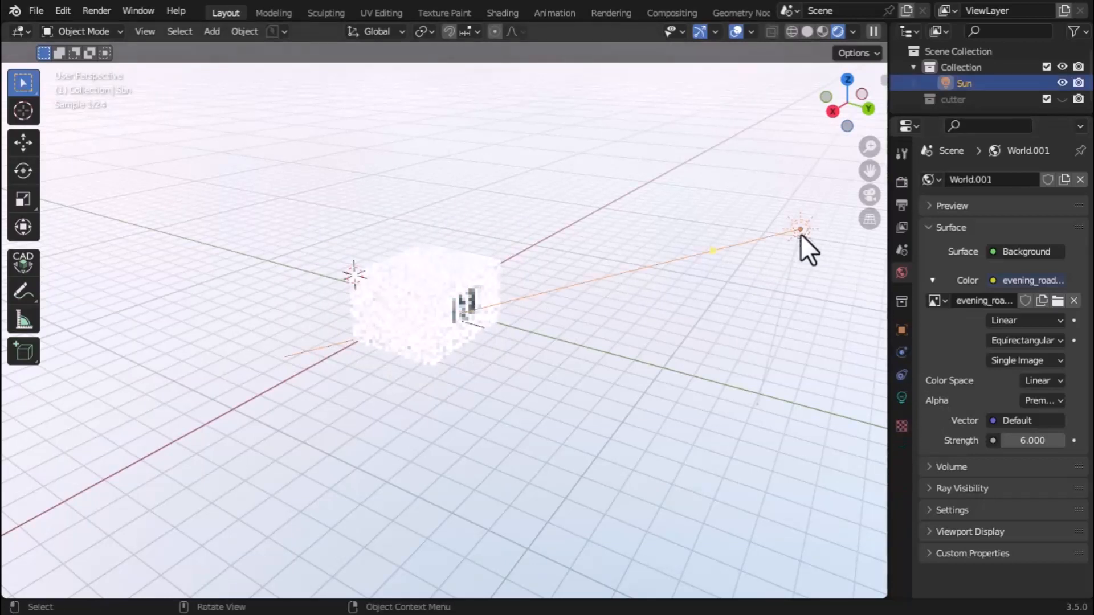
left_click(902, 398)
left_click_drag(1050, 289, 1029, 291)
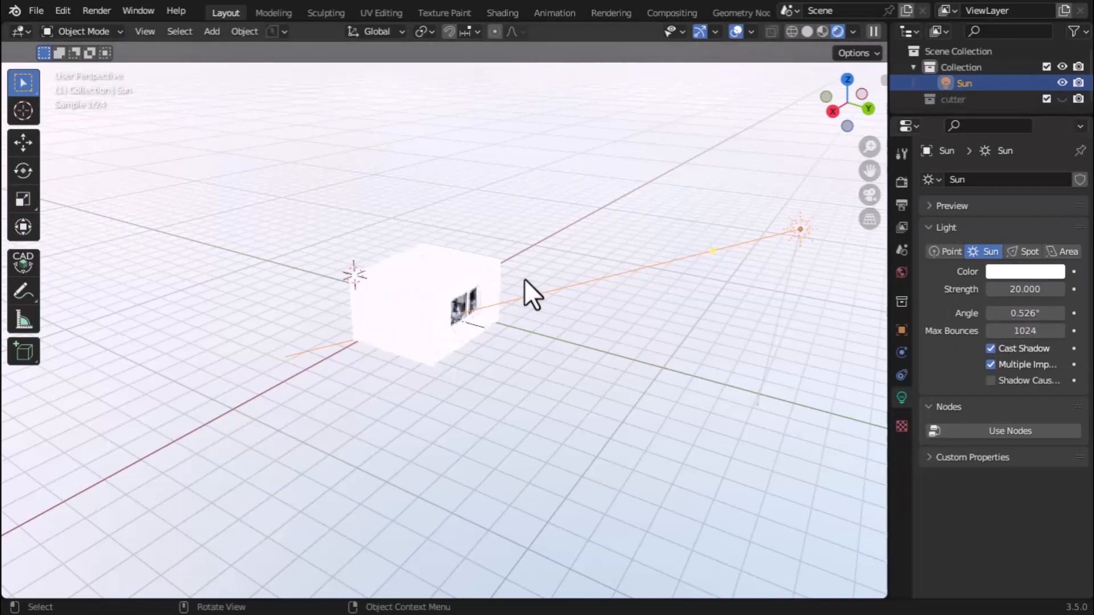
key("KP_0")
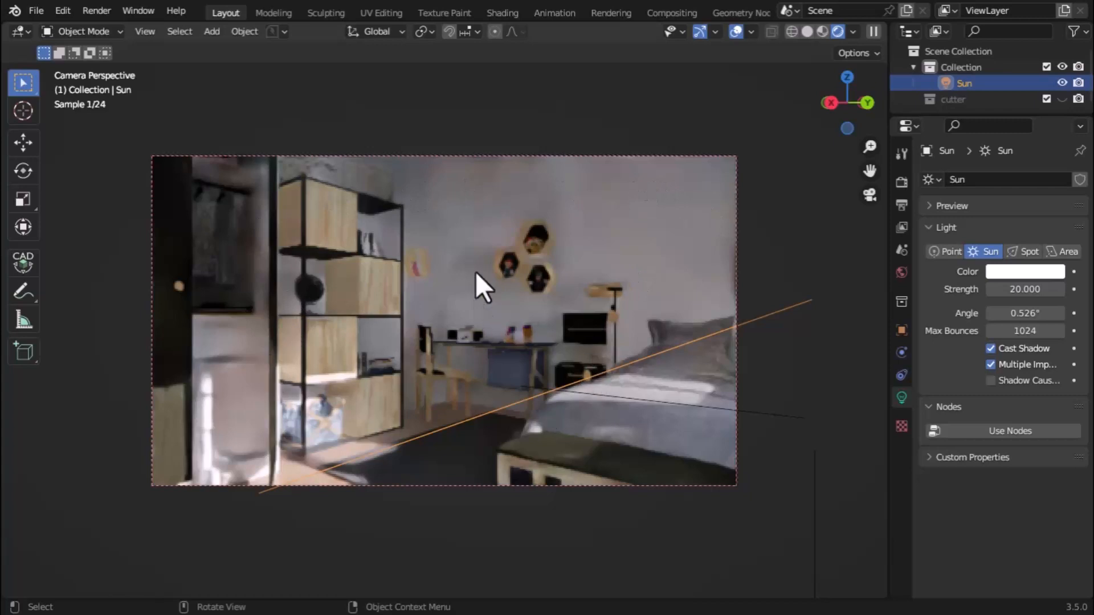
left_click(1061, 83)
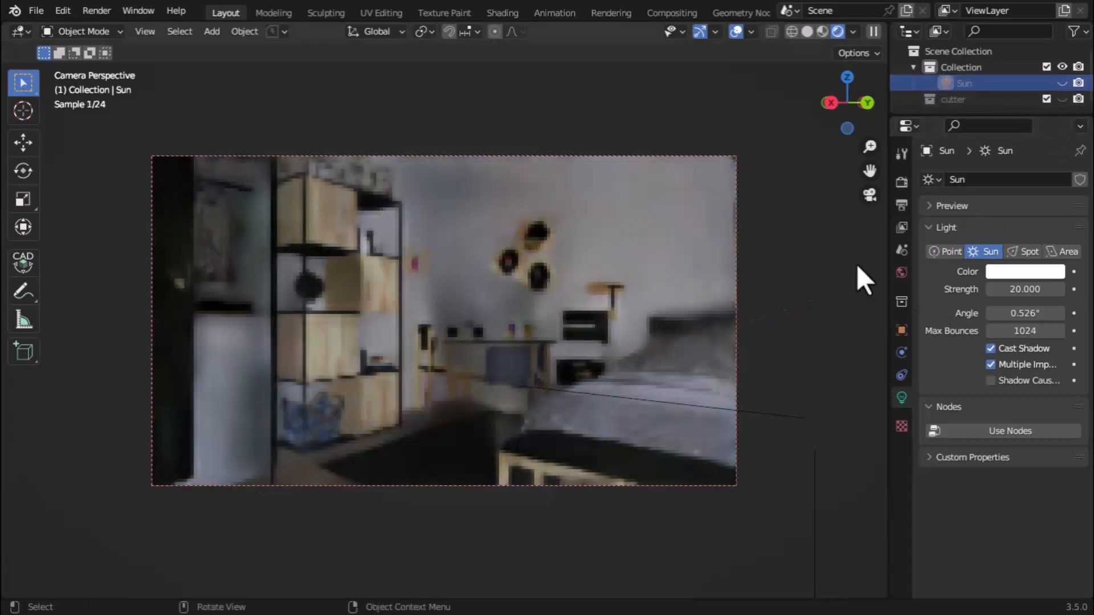
Replace the HDRI texture in the world background color with a Blackbody node.
left_click(902, 273)
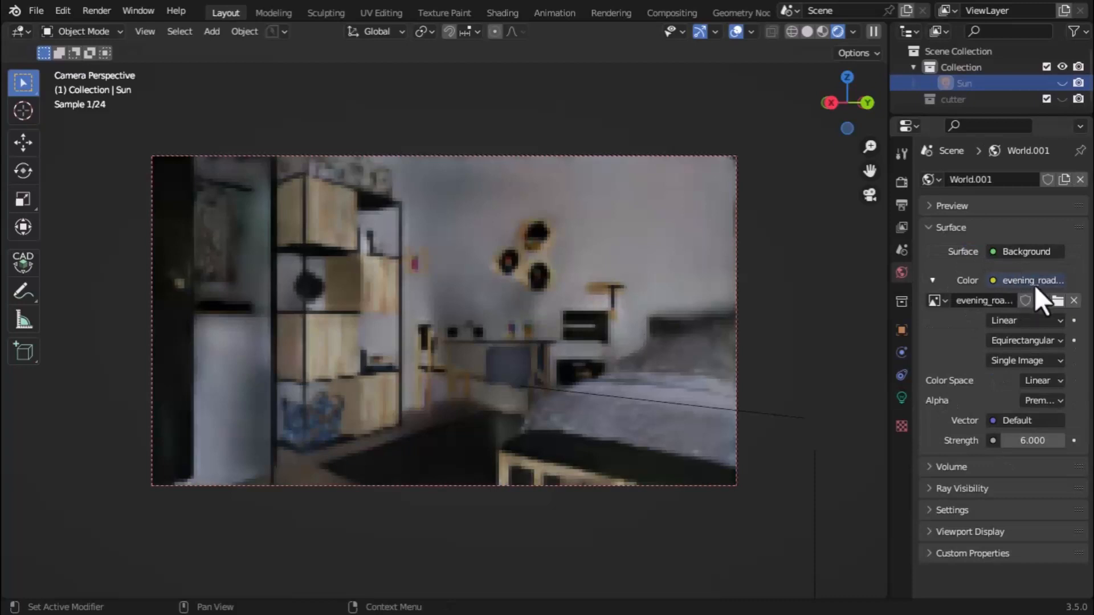
left_click(987, 281)
key("Escape")
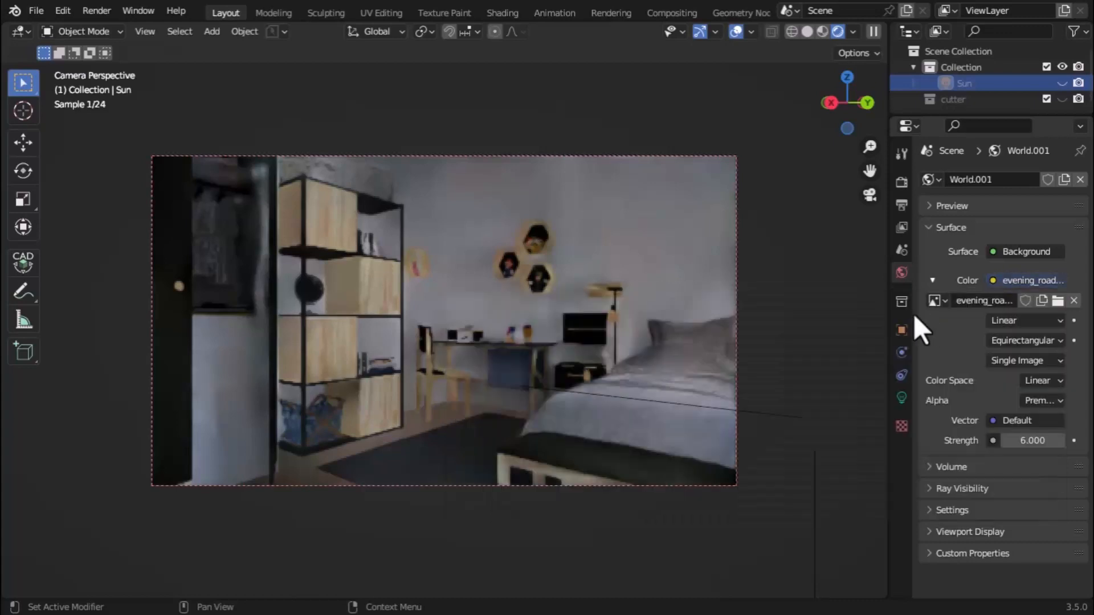
left_click(997, 281)
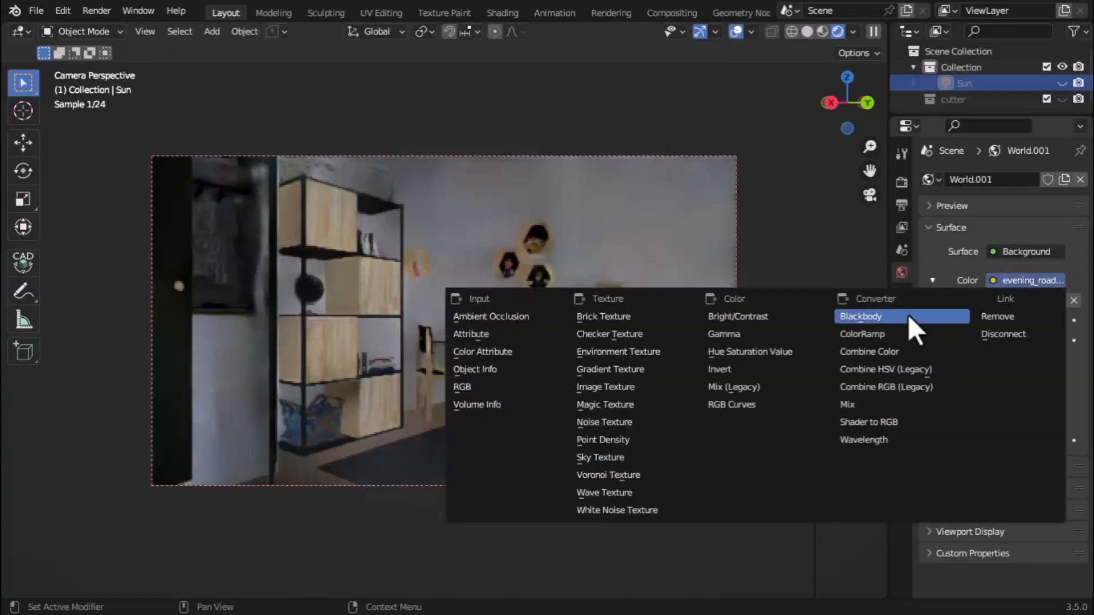
left_click(877, 320)
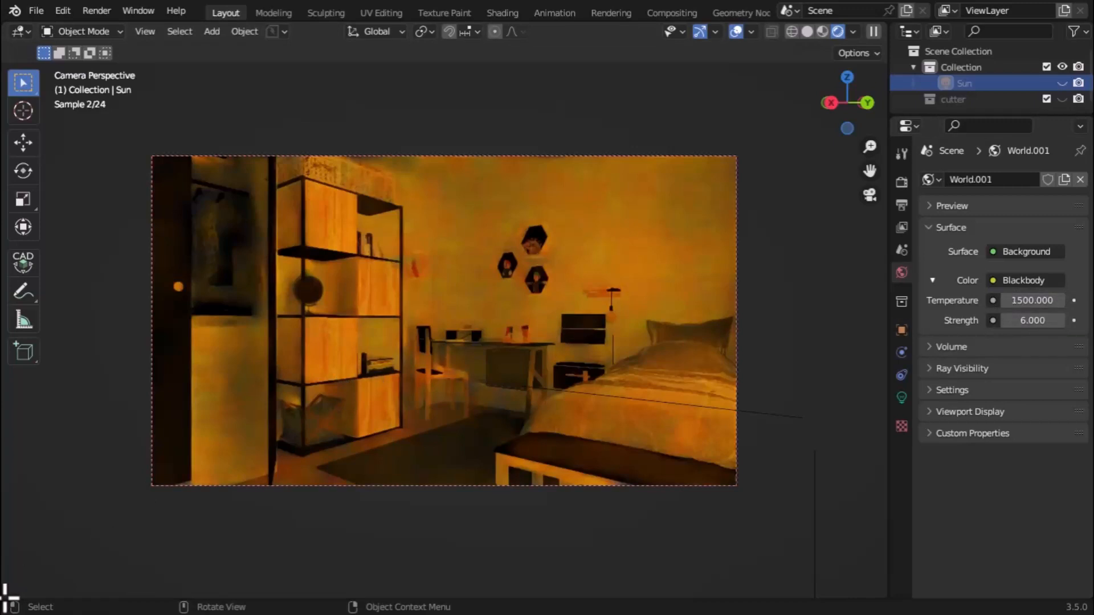
Split the 3D viewport horizontally and turn the lower area into an Image Editor.
left_click_drag(9, 597, 25, 444)
left_click(23, 442)
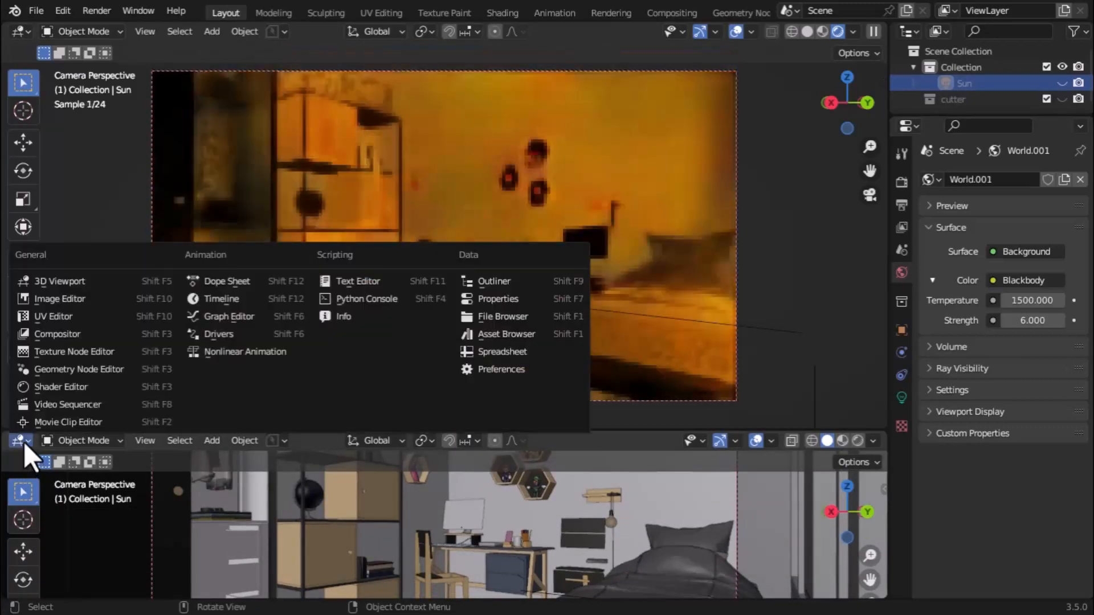
left_click(63, 302)
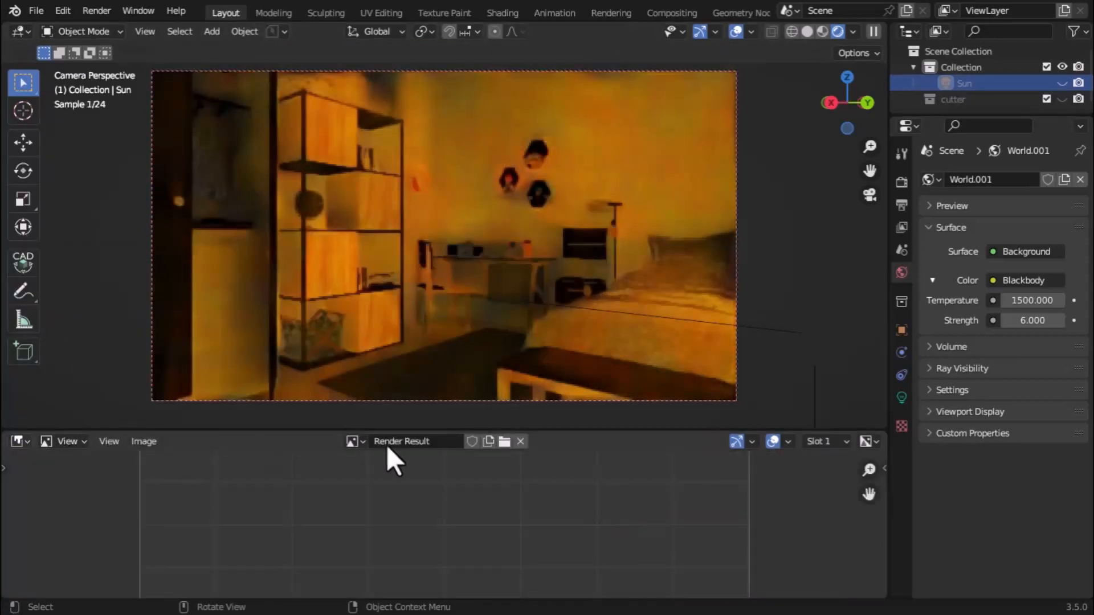
Open the reference image 2560px-Color_temperature_black_body_800-12200K.svg.png in the Image Editor, with its temperature scale in view.
left_click(502, 449)
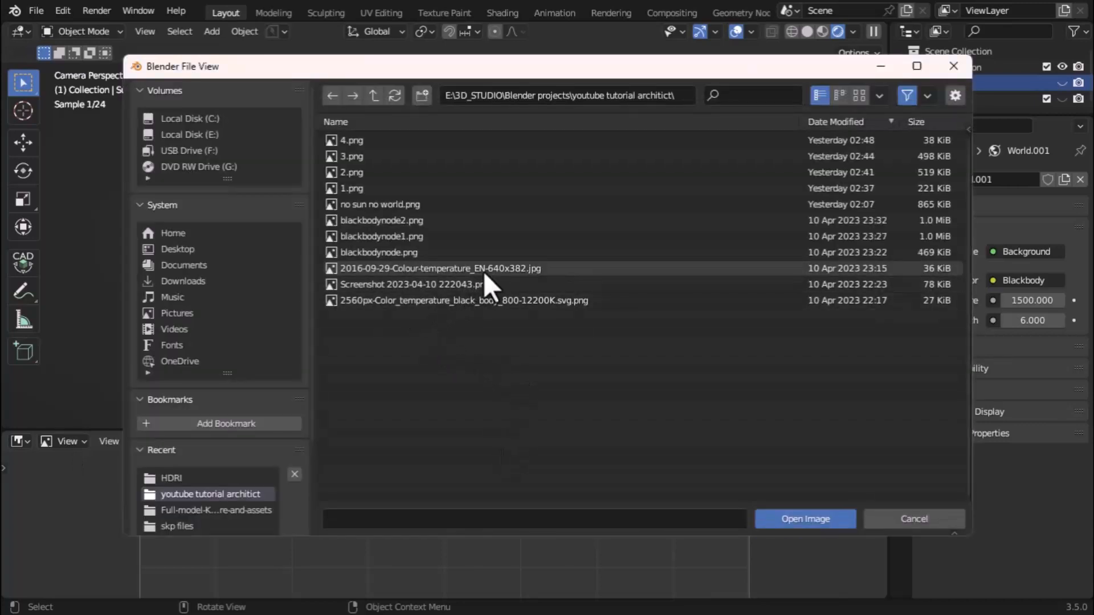
left_click(508, 267)
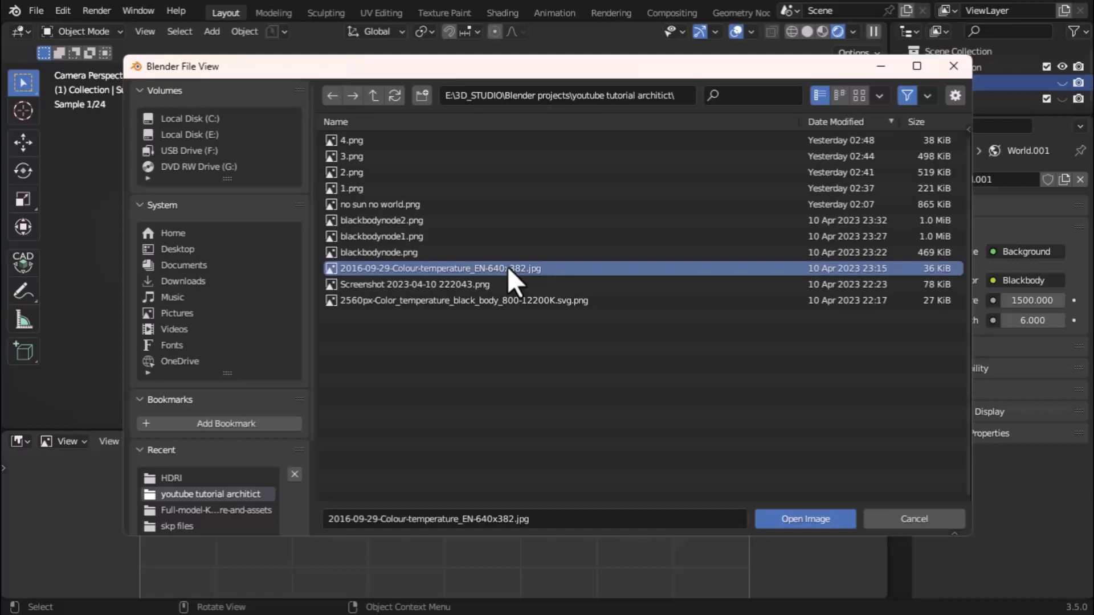
left_click(499, 300)
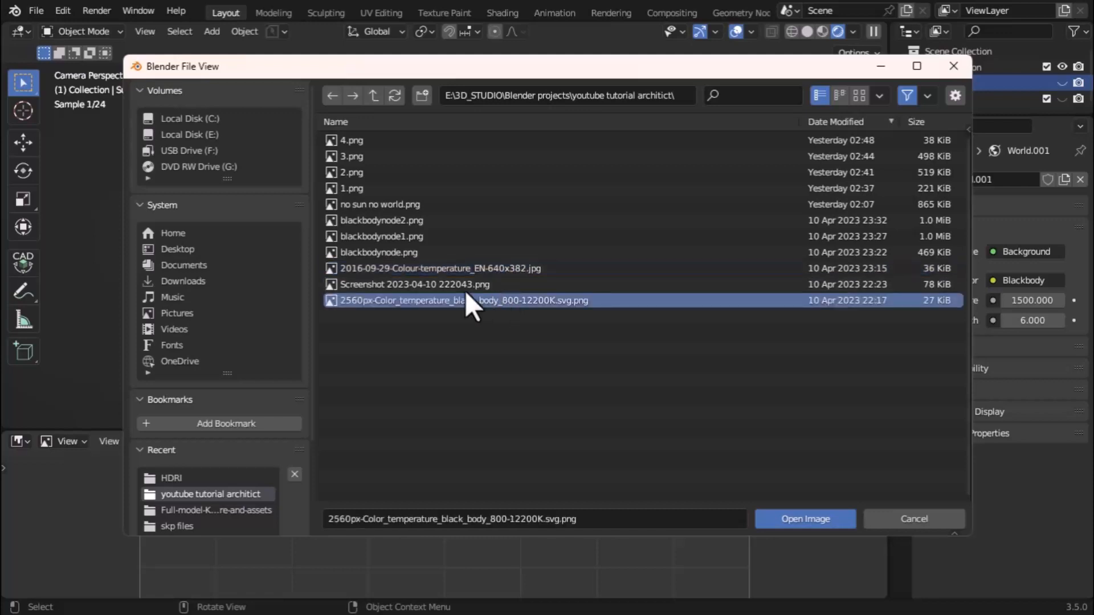
left_click(443, 288)
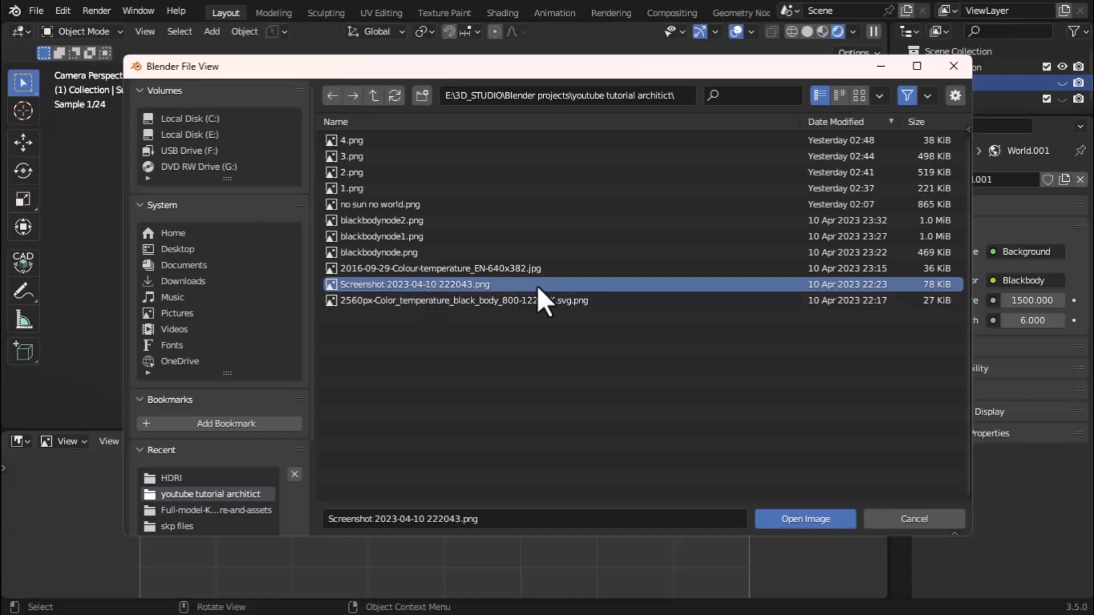
left_click(522, 301)
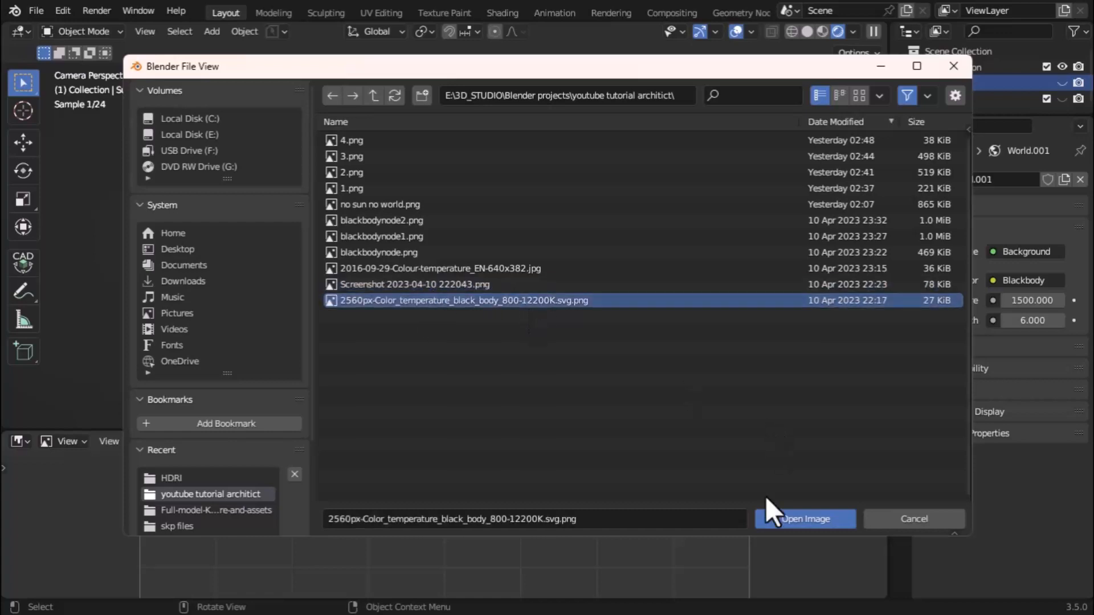
left_click(789, 520)
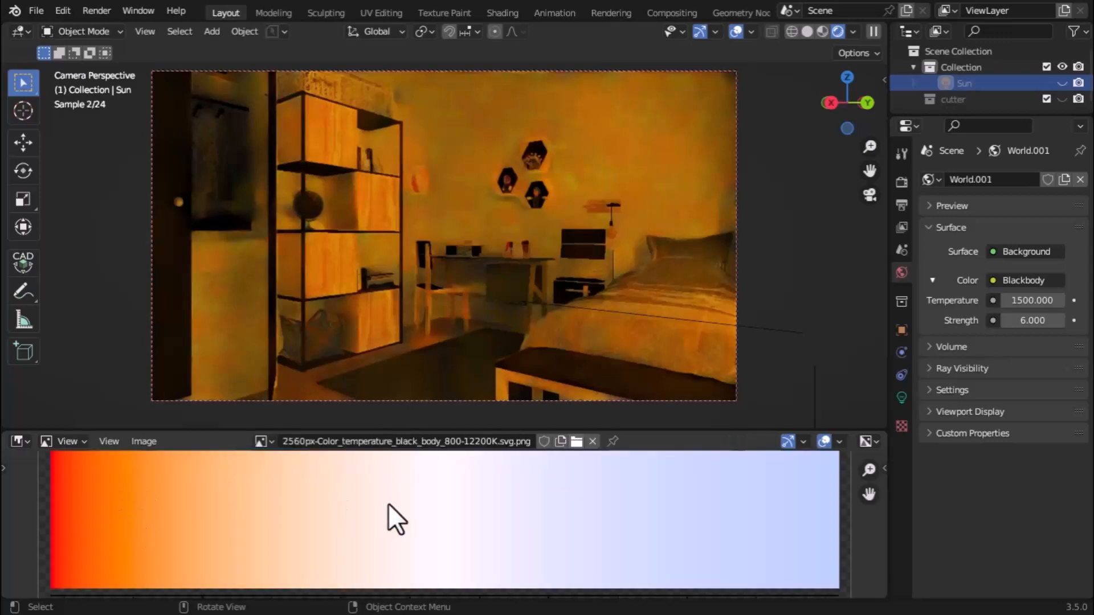
scroll(388, 504, "down", 5)
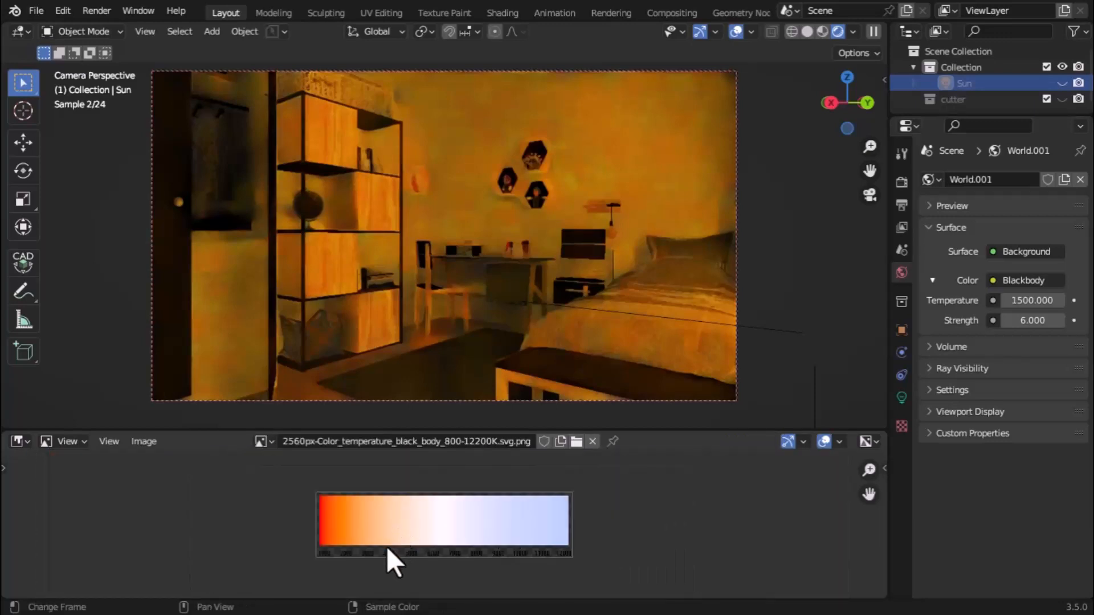
scroll(387, 547, "up", 2)
scroll(295, 569, "up", 1)
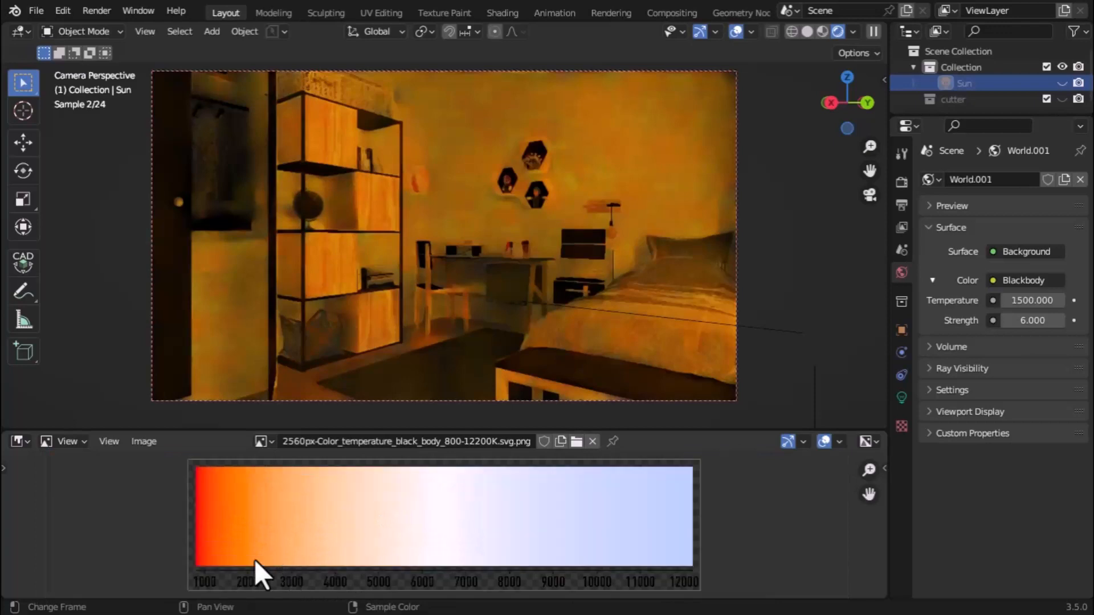
middle_click_drag(249, 540, 266, 511)
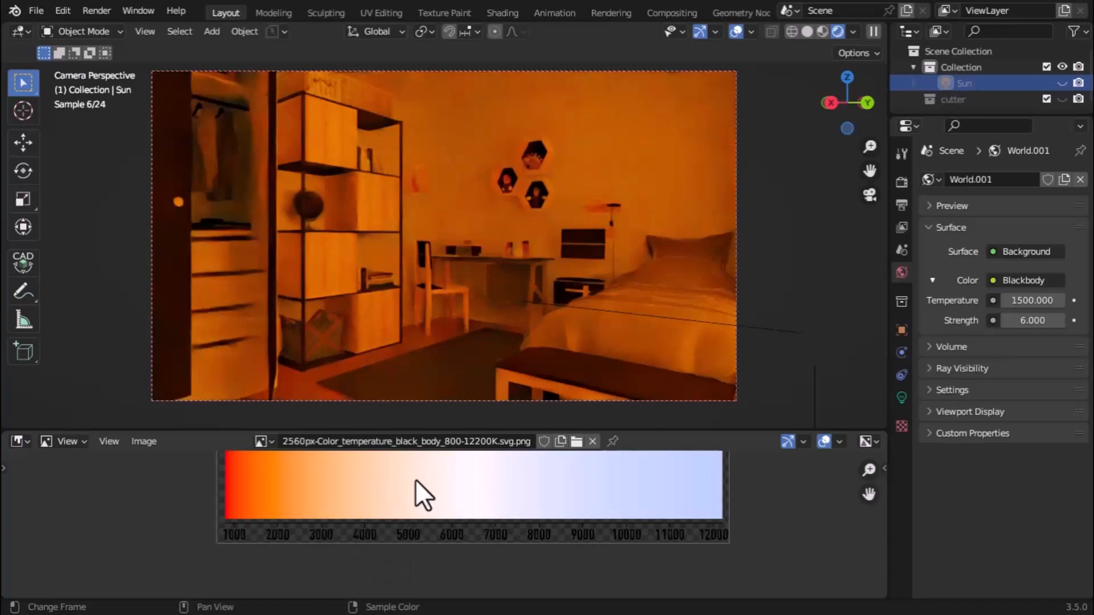
Try Blackbody temperatures of 5000, 8500 and 1200 for the world background.
double_click(1032, 300)
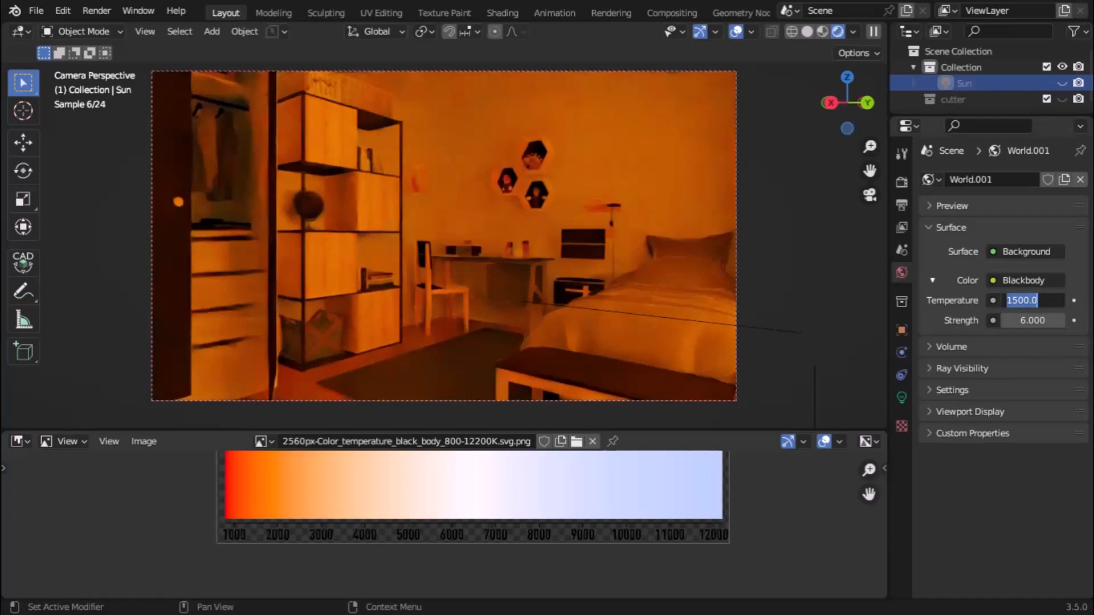
type("5000")
key("Return")
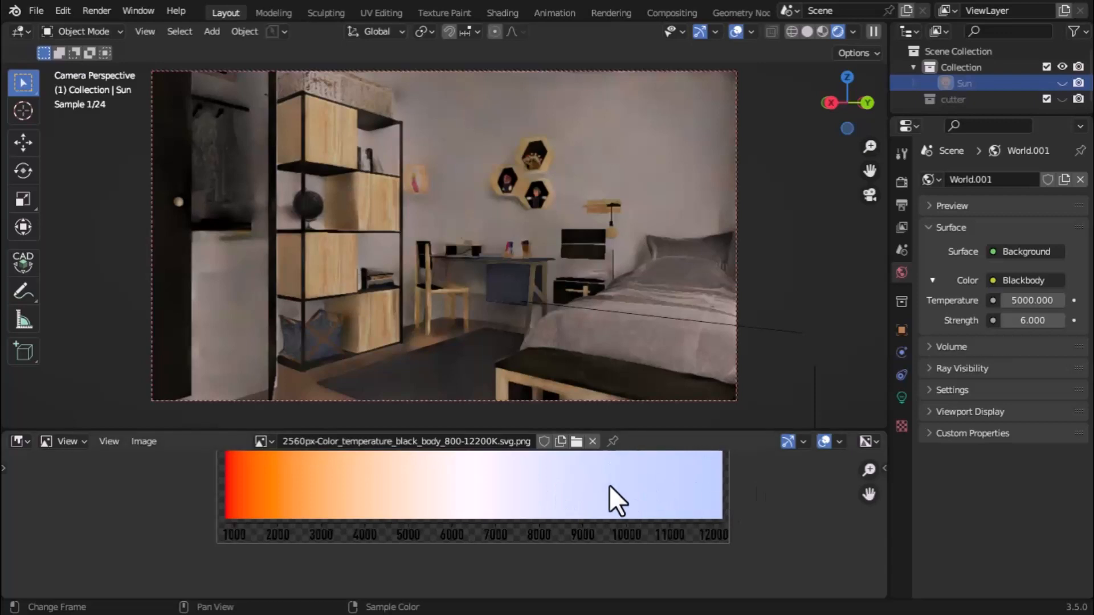
left_click(1051, 300)
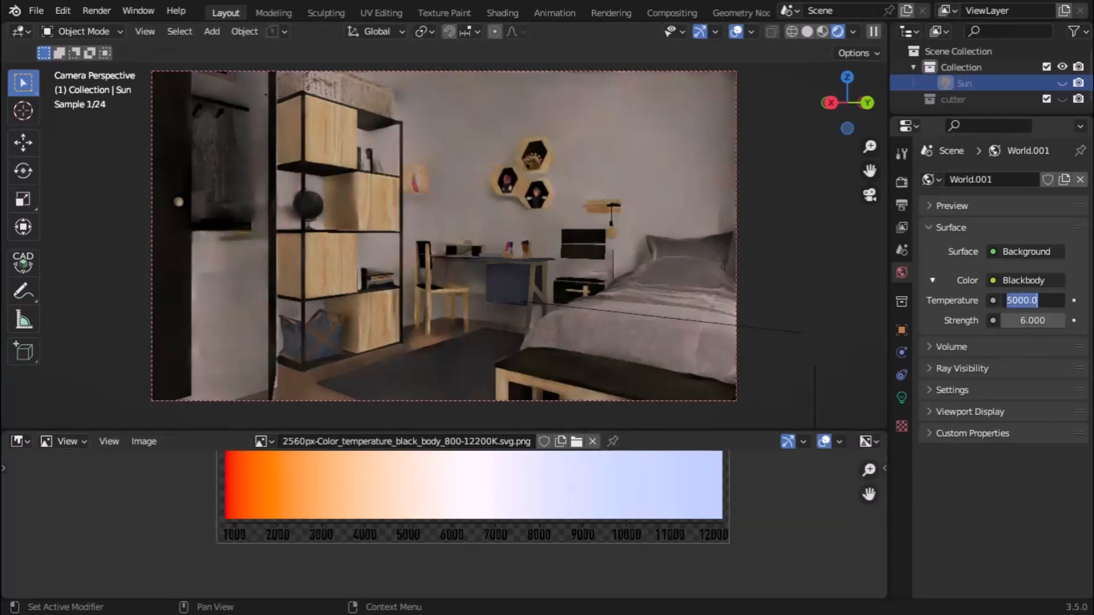
type("8500")
key("Return")
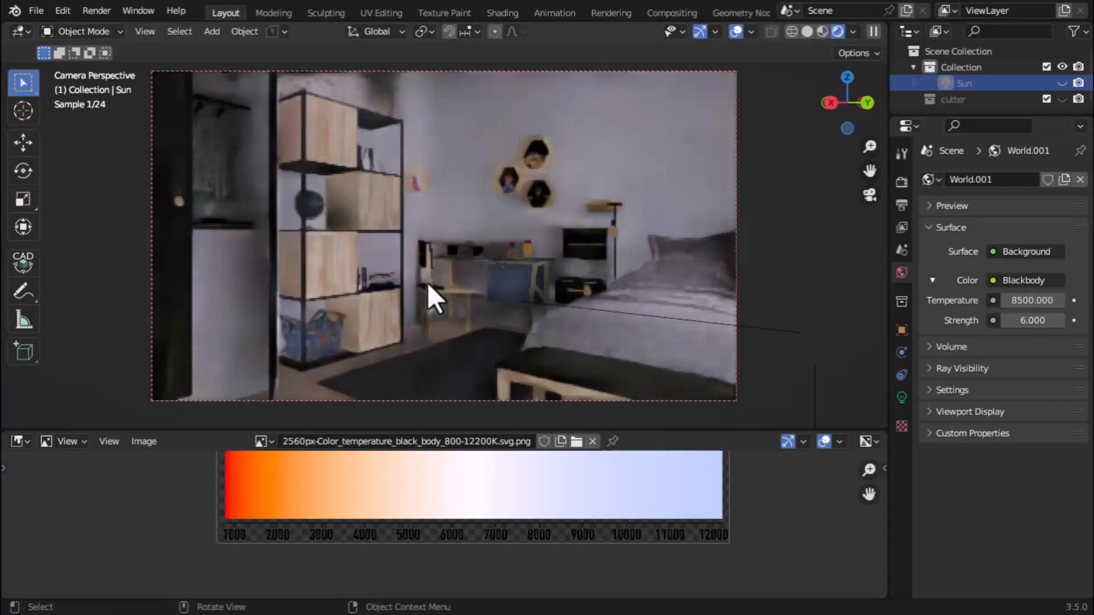
left_click(1030, 300)
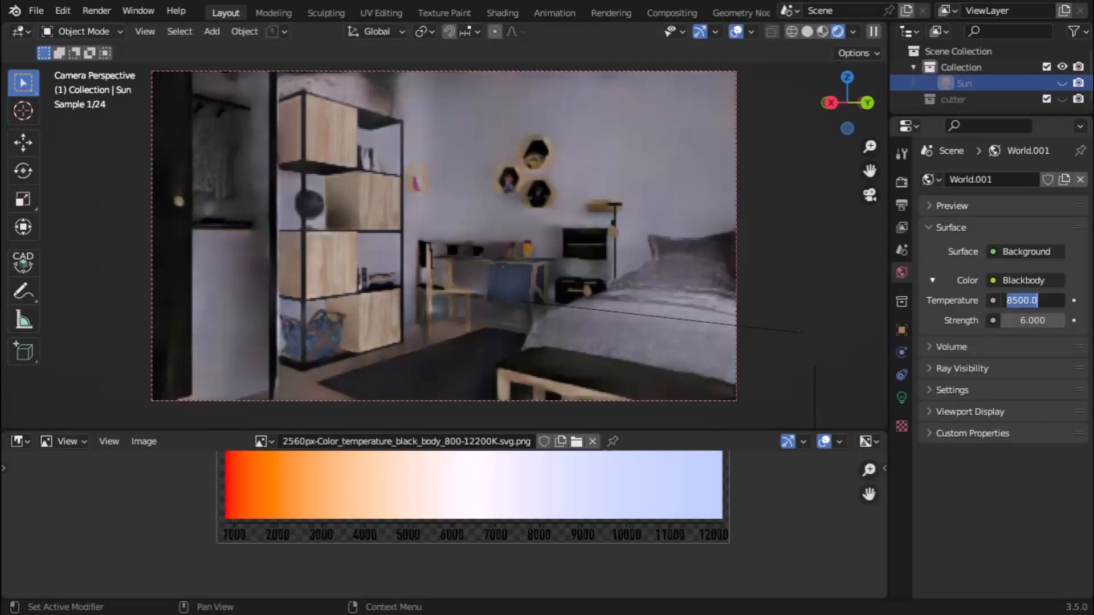
type("1200")
key("Return")
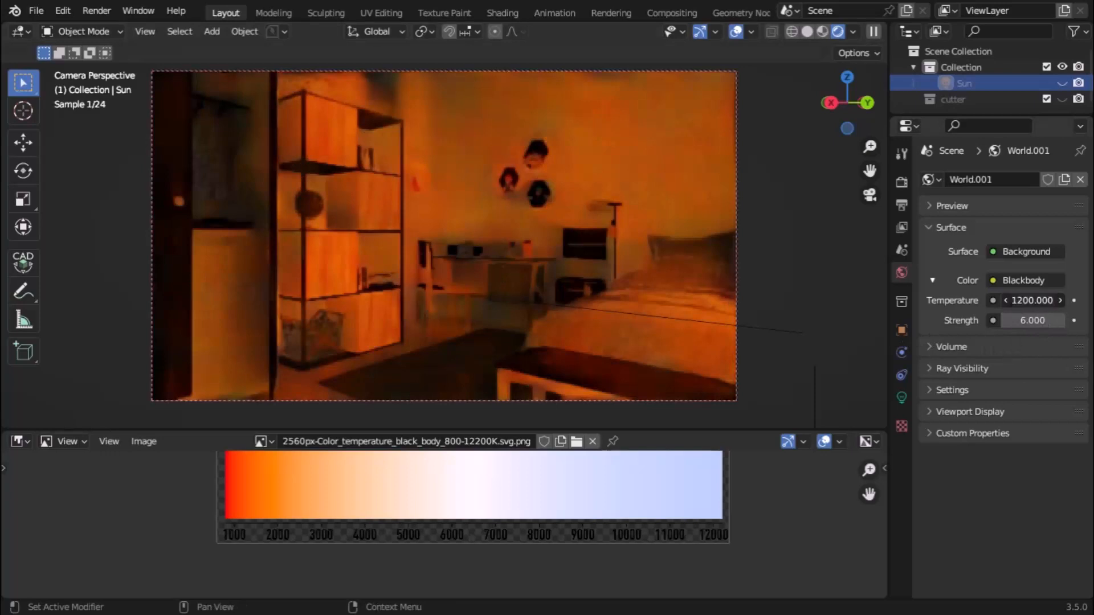
Set the world background's Blackbody temperature to 10000.
left_click(1033, 300)
type("0000")
key("Return")
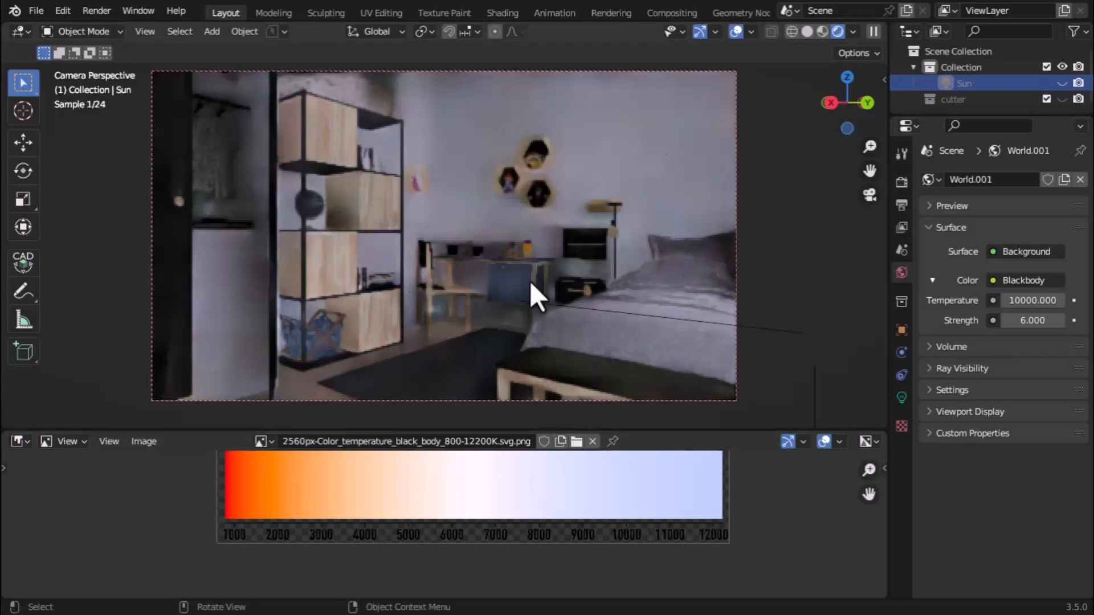
Unhide the Sun light in the viewport and select the ceiling plane.
left_click(1061, 83)
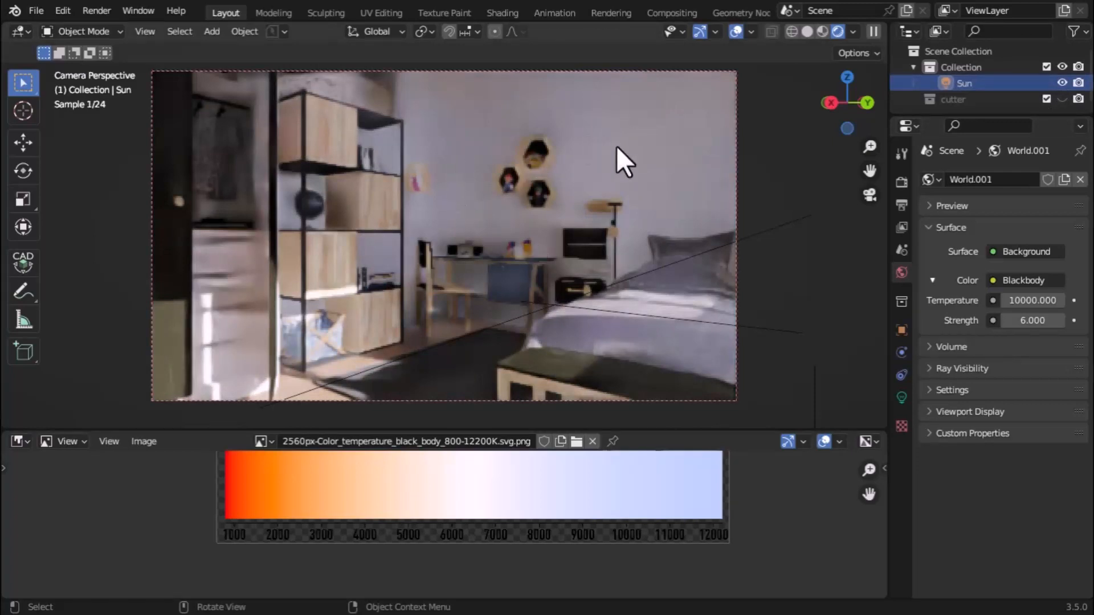
left_click(774, 162)
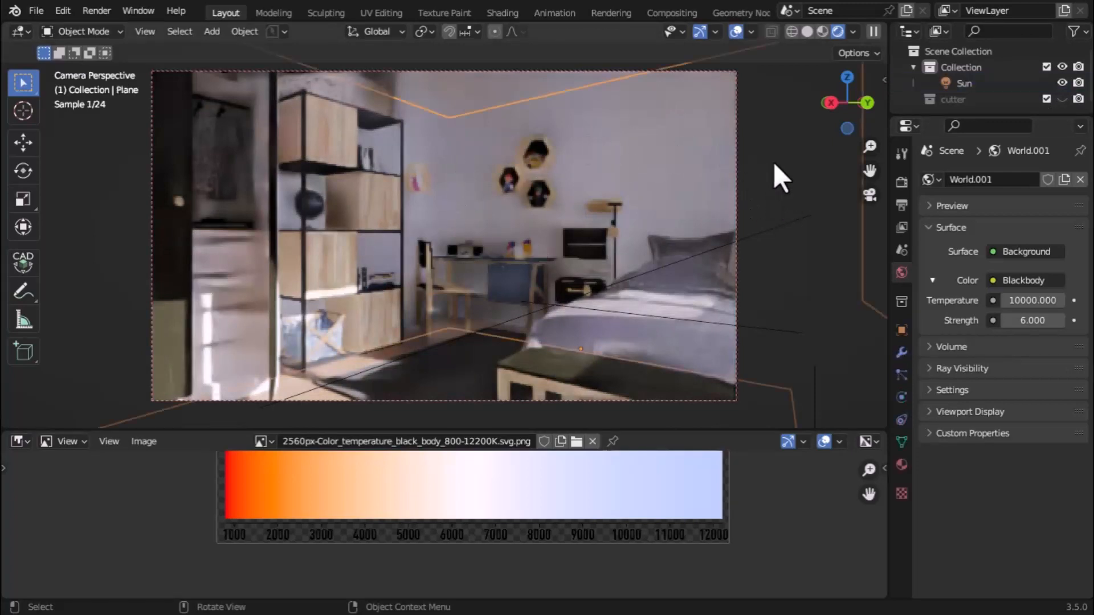
left_click(460, 86)
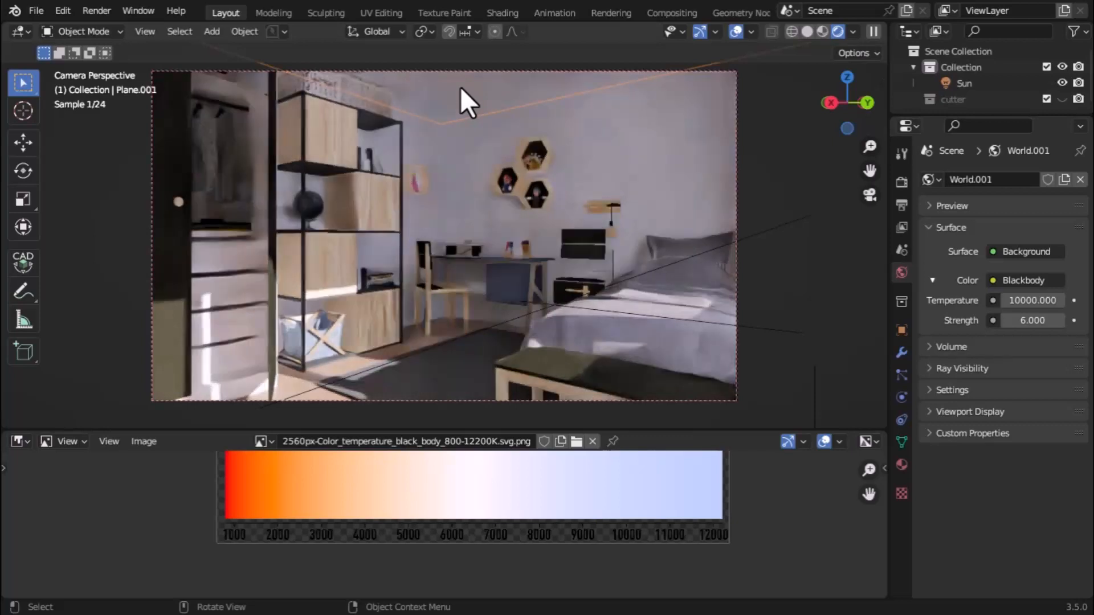
key("h")
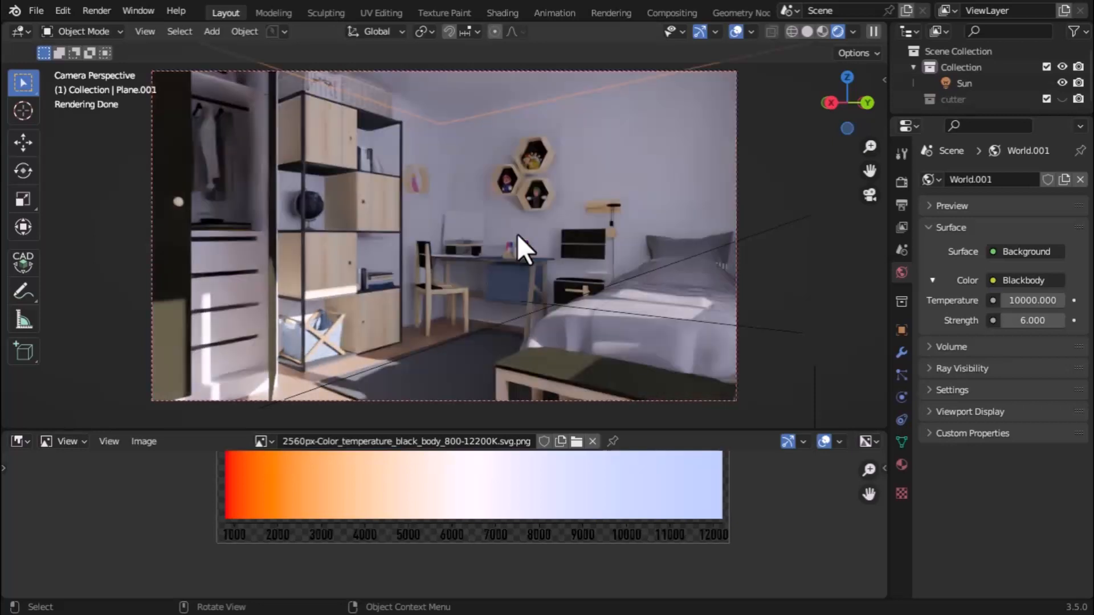
Open the reference image 2016-09-29-Colour-temperature_EN-640x382.jpg in the Image Editor, replacing the blackbody scale.
left_click(25, 440)
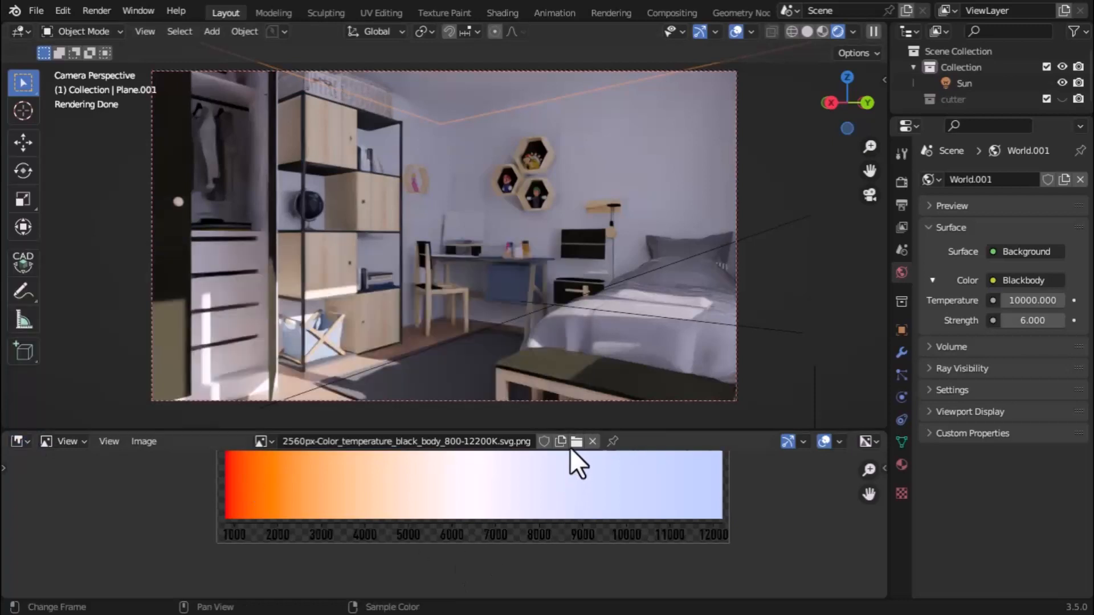
left_click(572, 444)
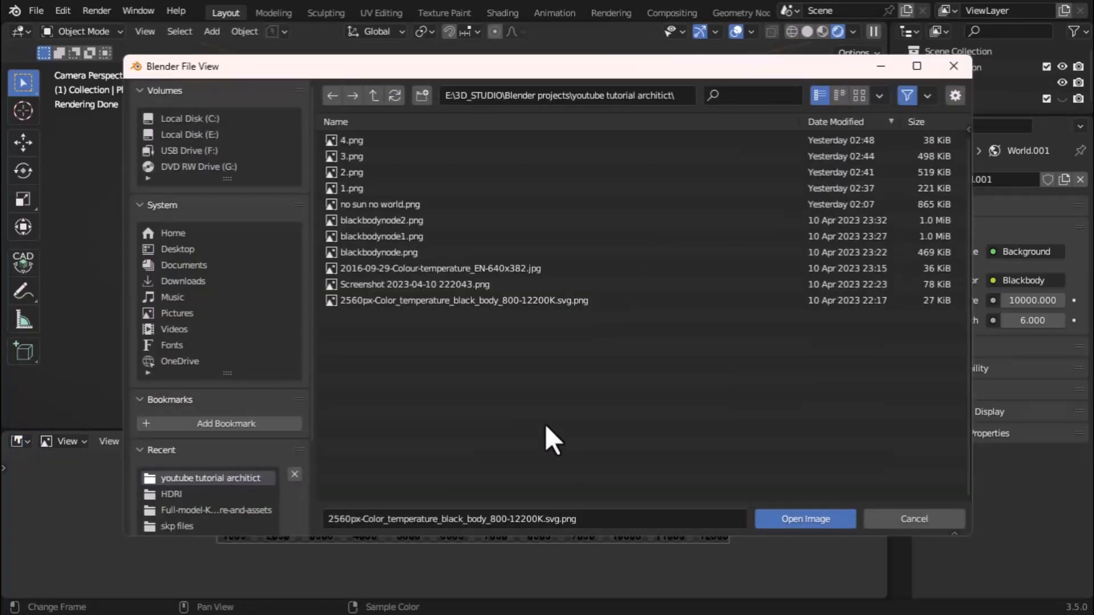
left_click(490, 268)
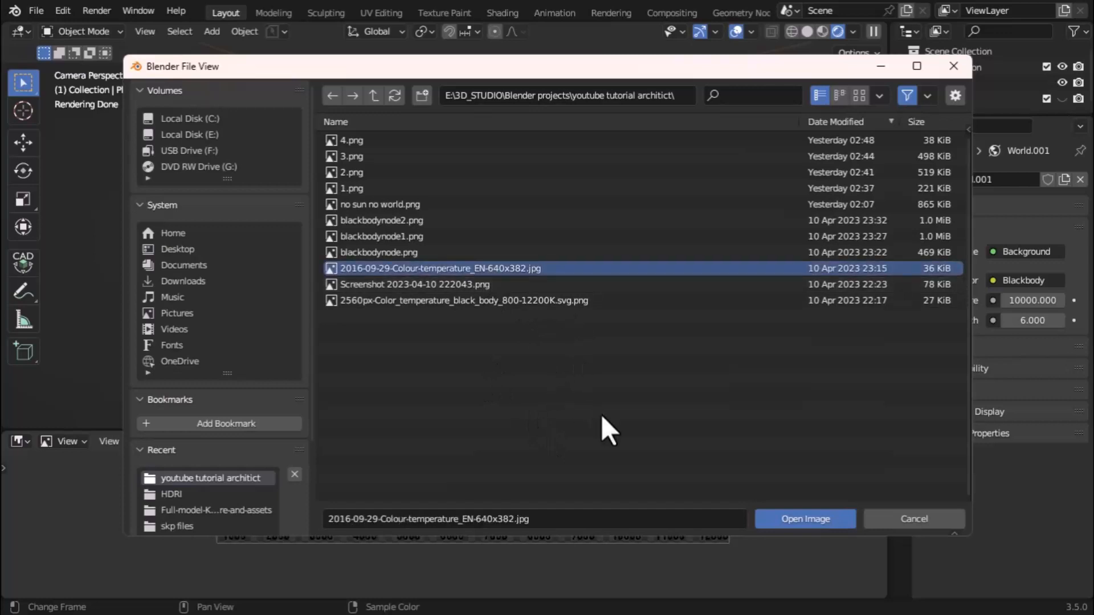
left_click(815, 519)
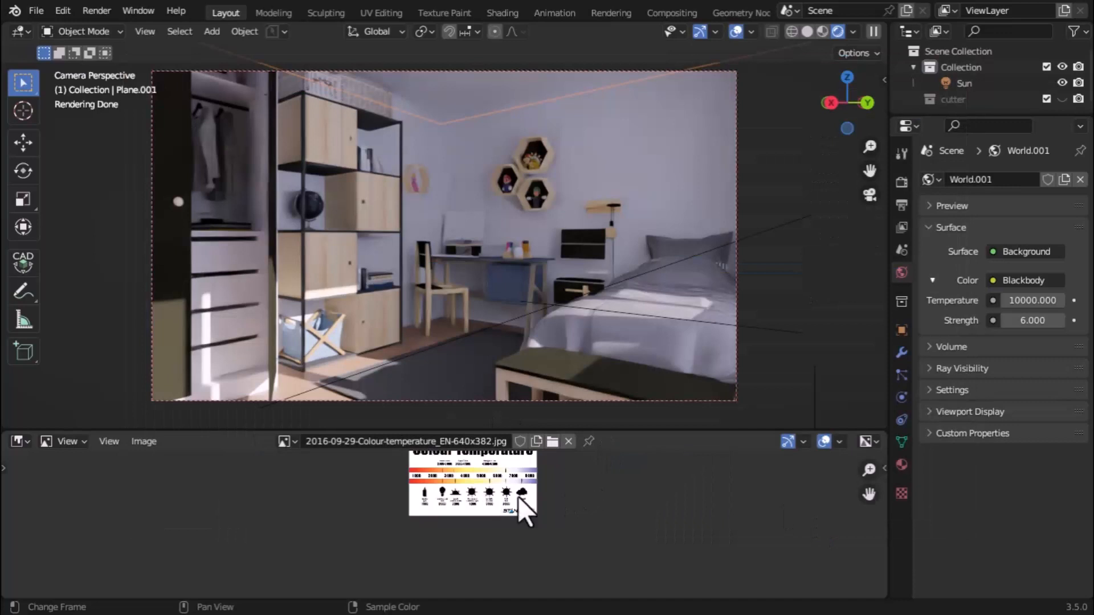
Examine the Colour Temperature chart's scale and typical light sources in a maximized Image Editor, and restore the previous layout.
scroll(522, 499, "up", 2)
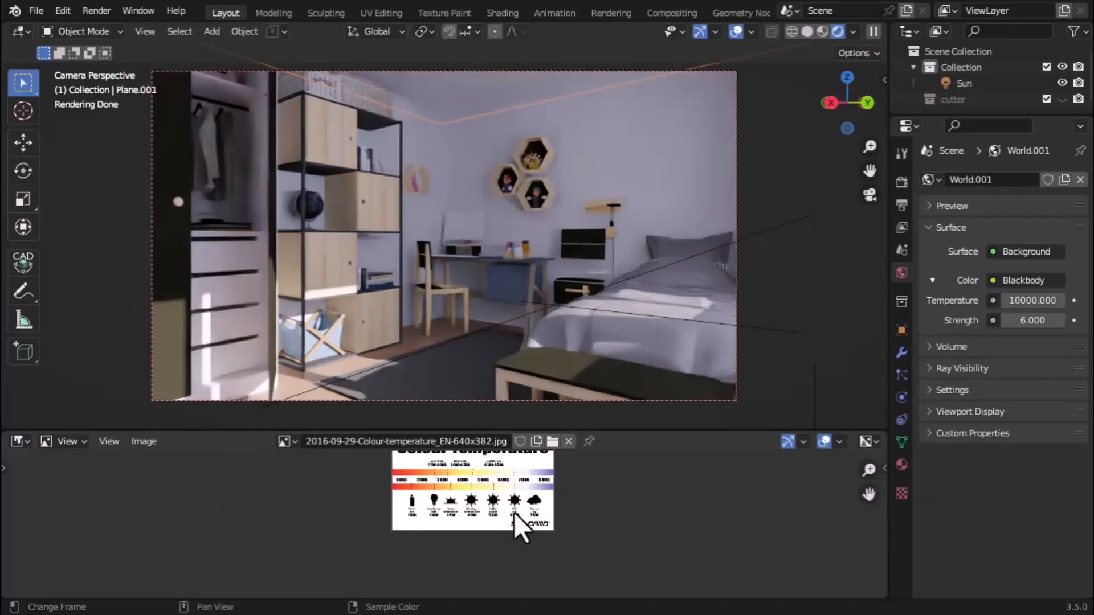
key("ctrl+space")
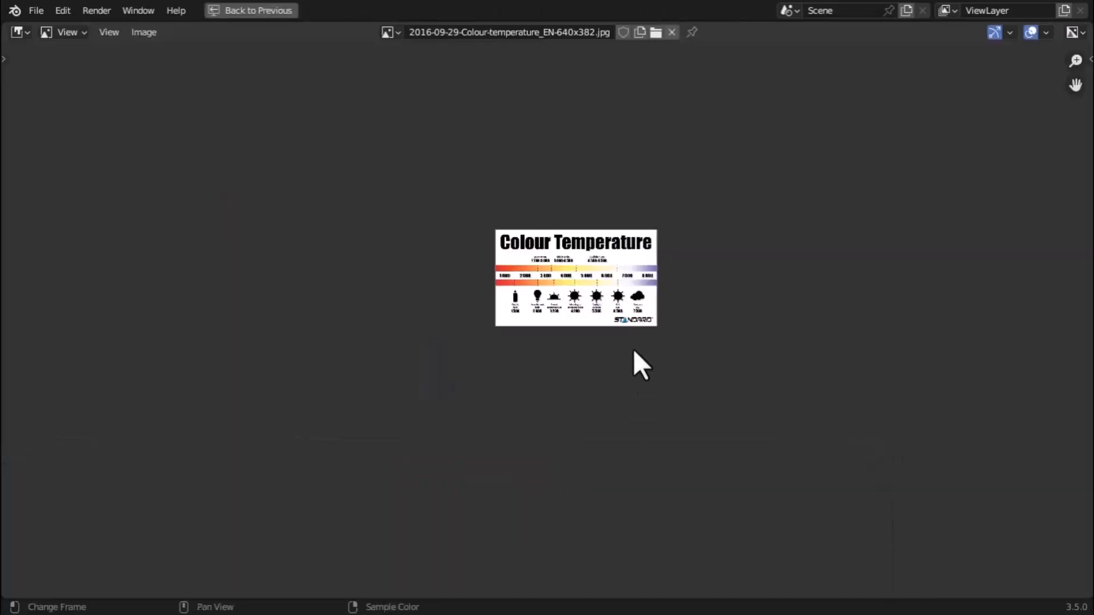
scroll(633, 349, "up", 2)
scroll(666, 199, "up", 2)
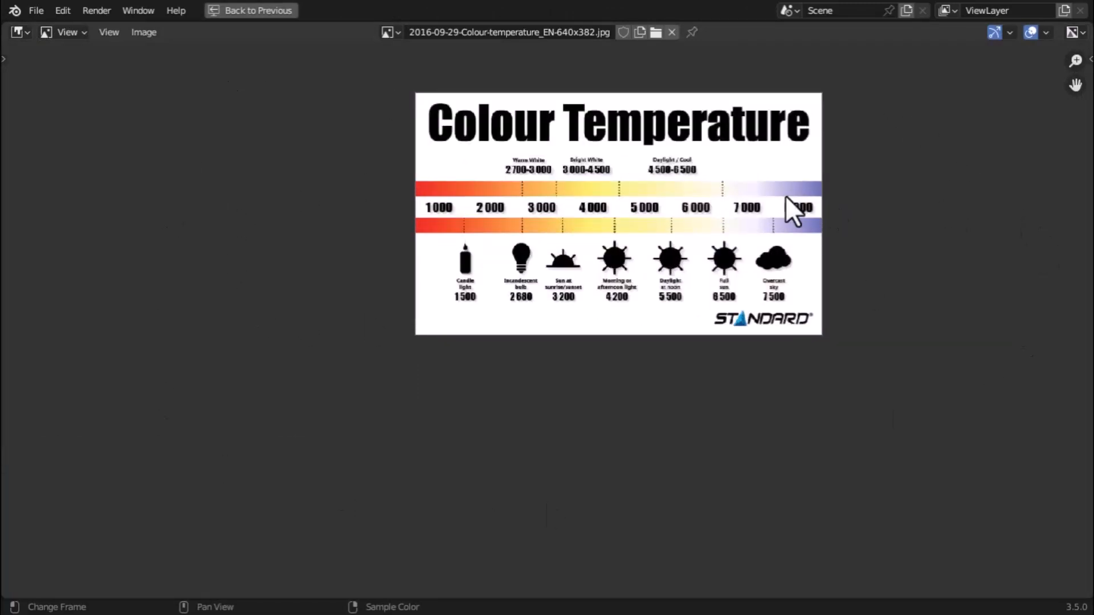
middle_click_drag(682, 175, 591, 220)
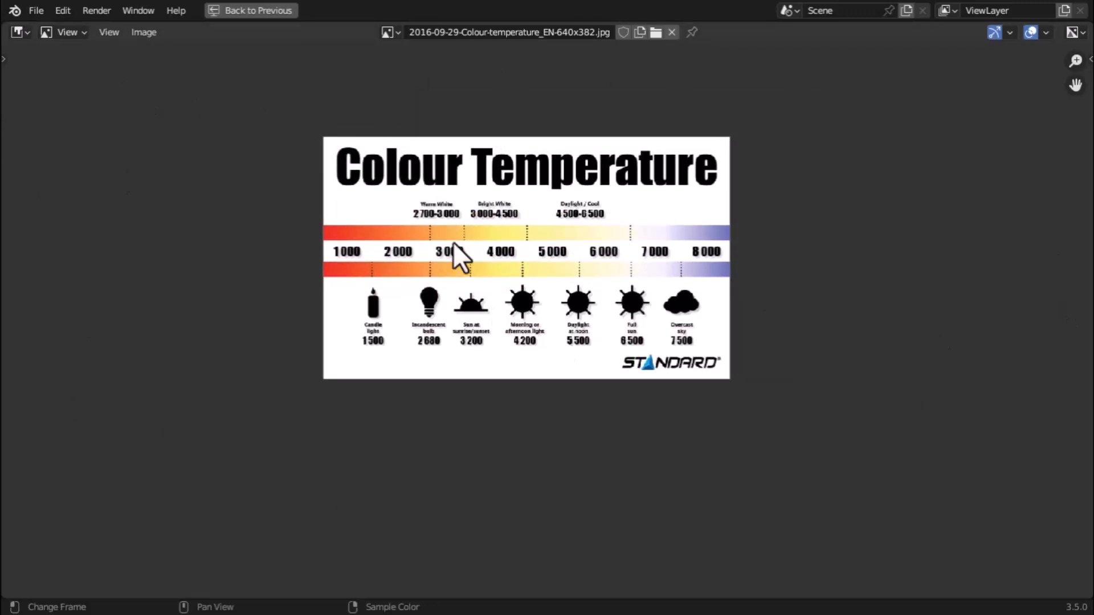
scroll(504, 220, "up", 2)
middle_click_drag(504, 220, 520, 264)
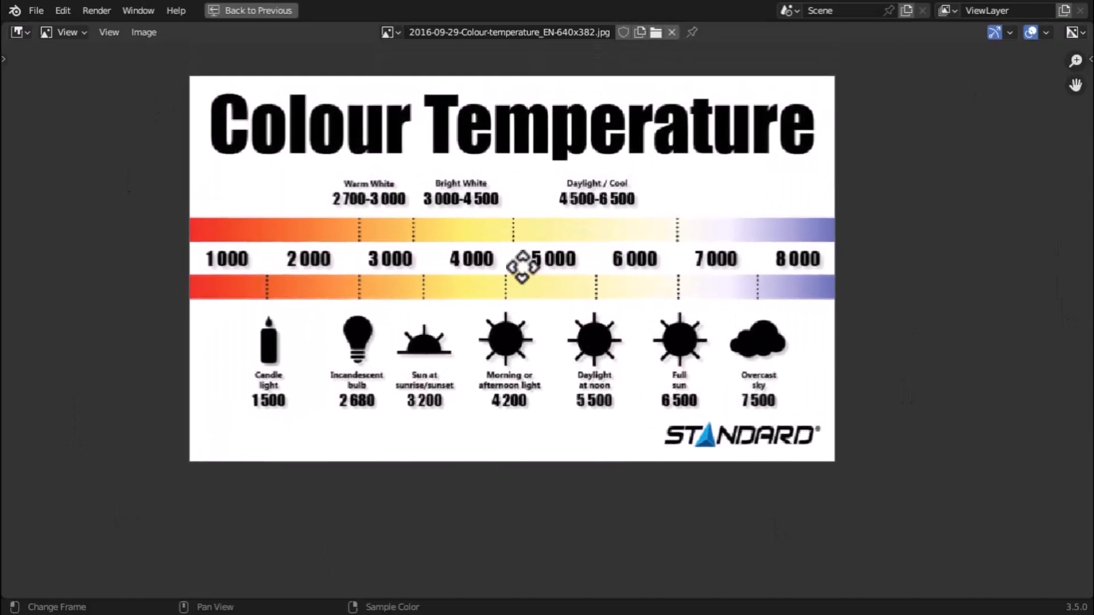
scroll(521, 264, "up", 1)
scroll(436, 182, "down", 1)
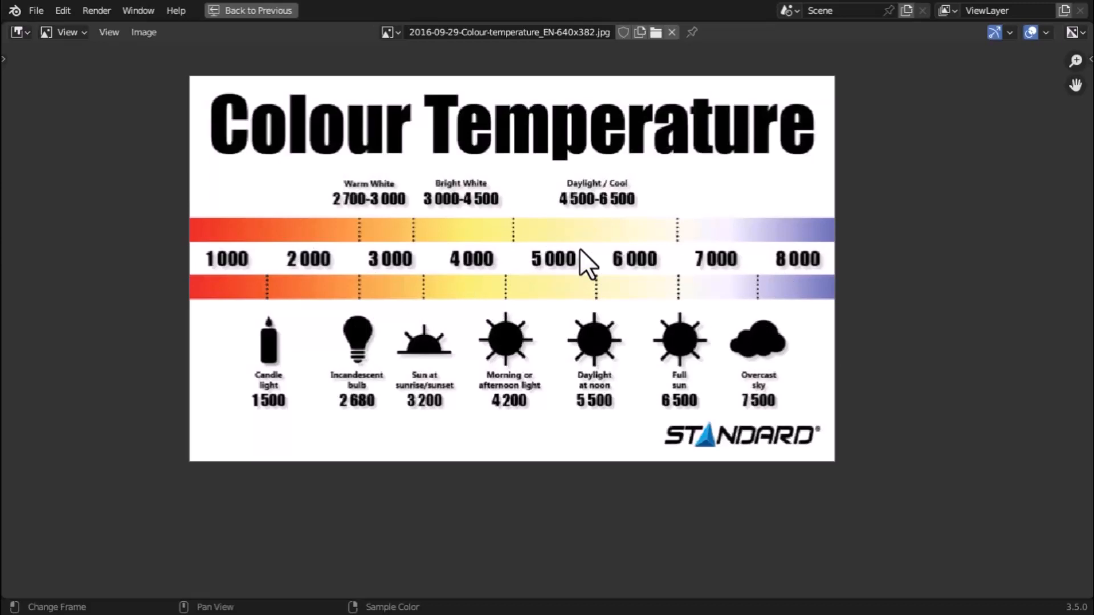
key("ctrl")
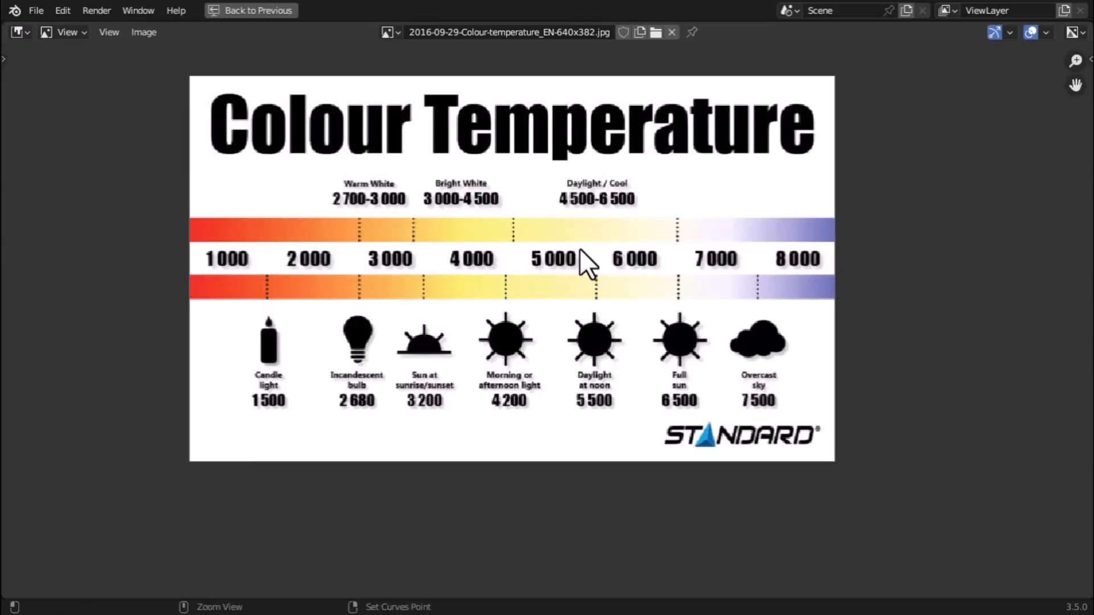
left_click(251, 11)
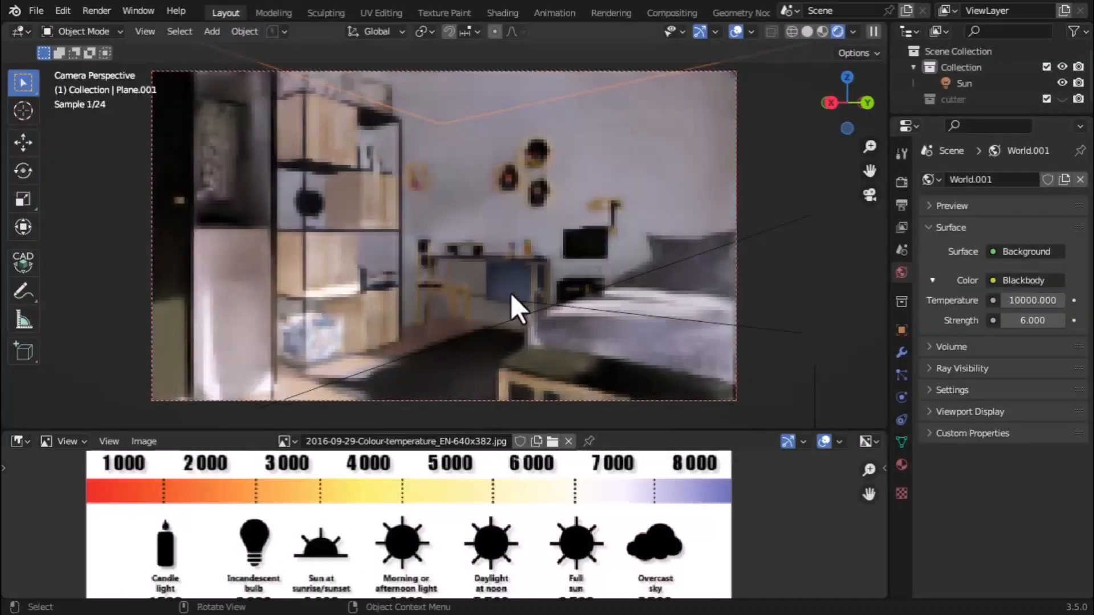